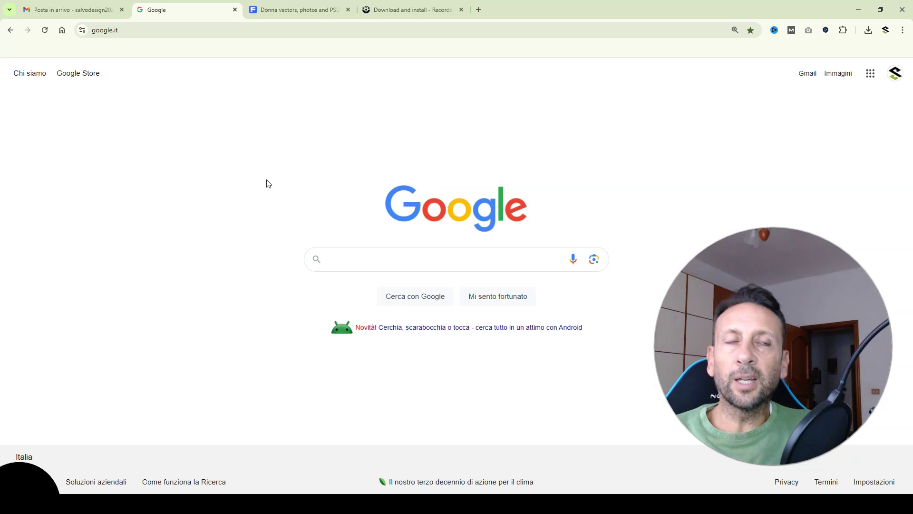
Search Google for 'photopea download' to find the Photopea Online Photo Editor page
{"action": "left_click", "coordinate": [268, 185]}
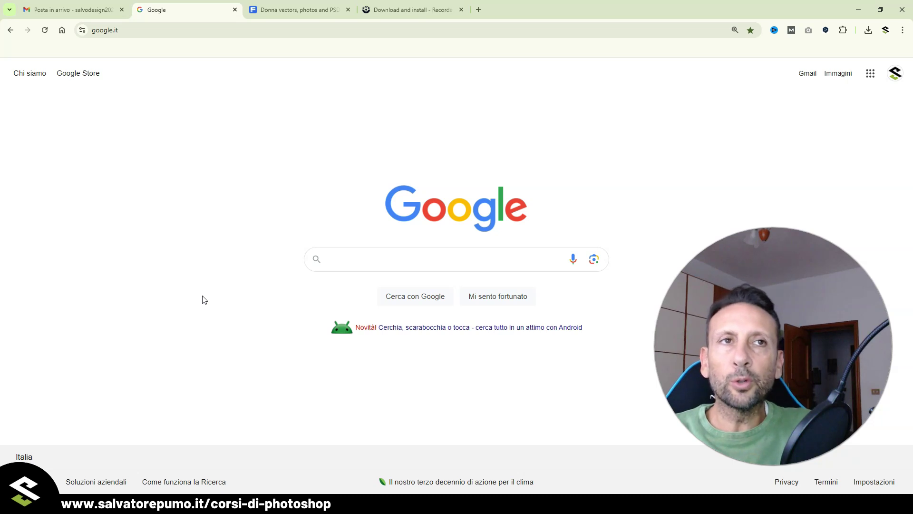
{"action": "left_click", "coordinate": [337, 262]}
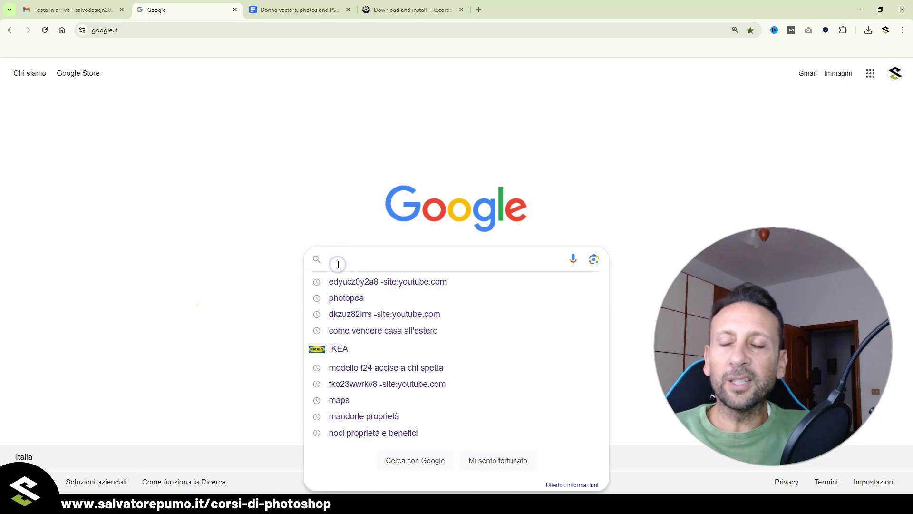
{"action": "type", "text": "photopea"}
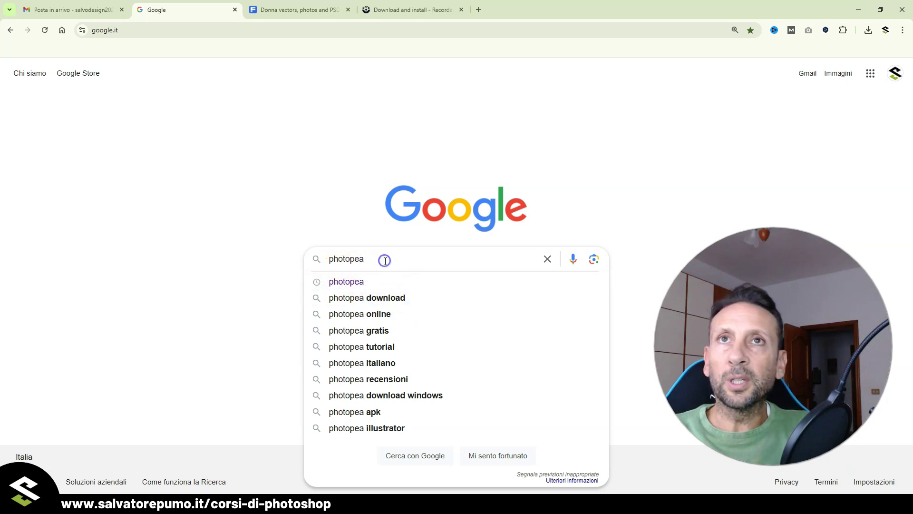
{"action": "left_click", "coordinate": [385, 296]}
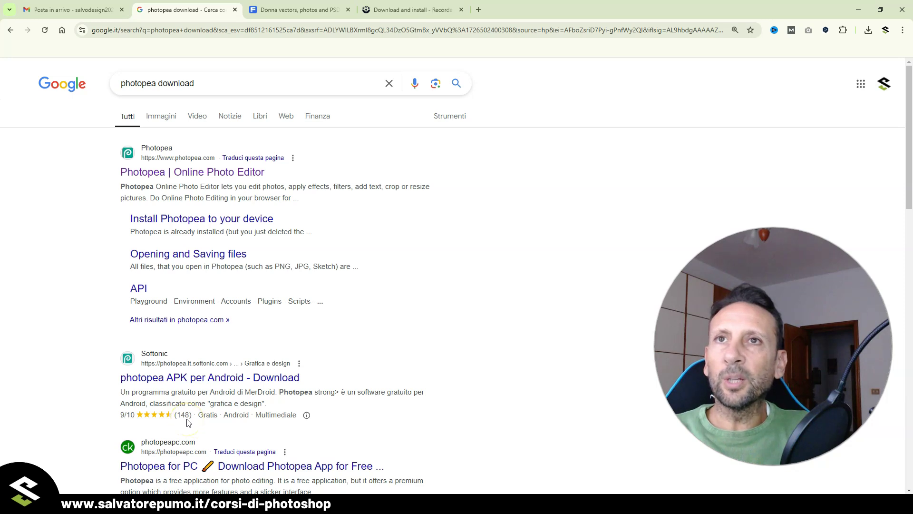
Open the 'Photopea | Online Photo Editor' result to reach the photopea.com start page
{"action": "left_click", "coordinate": [226, 173]}
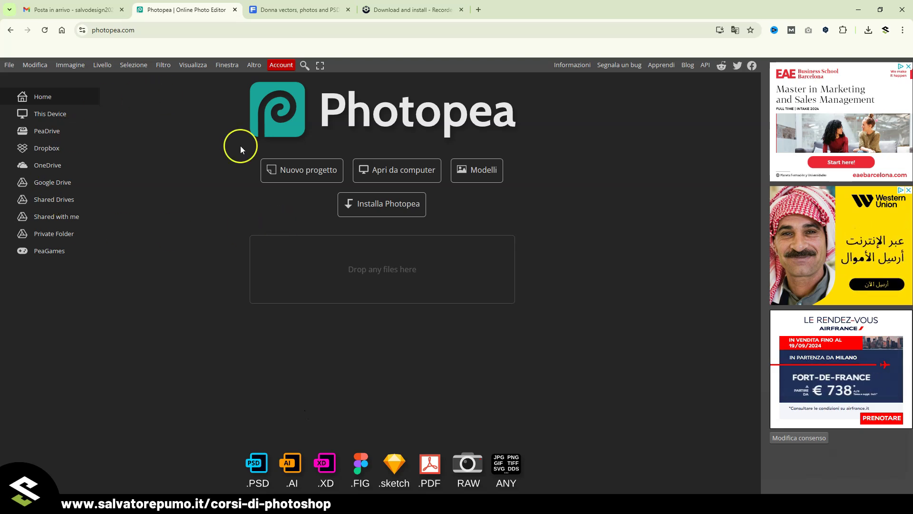
Start a new Photopea project and view the Free and Premium account plans
{"action": "left_click", "coordinate": [306, 171]}
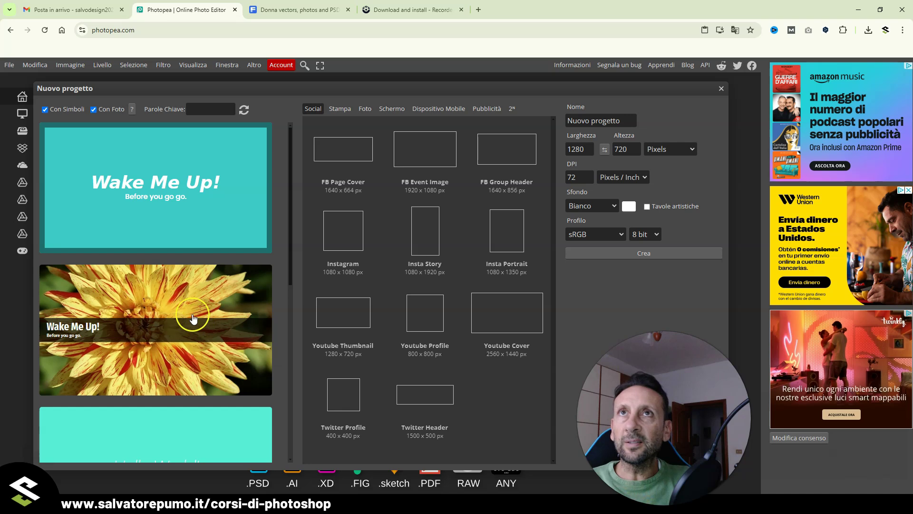
{"action": "left_click", "coordinate": [276, 68]}
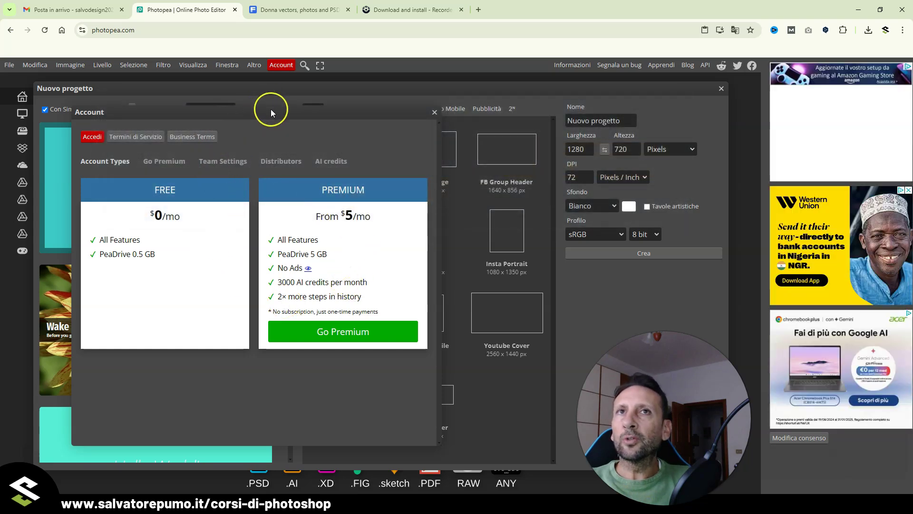
Close the account plans and bring up Photoshop's New Document dialog with the 1080 × 1080 default
{"action": "left_click", "coordinate": [435, 111]}
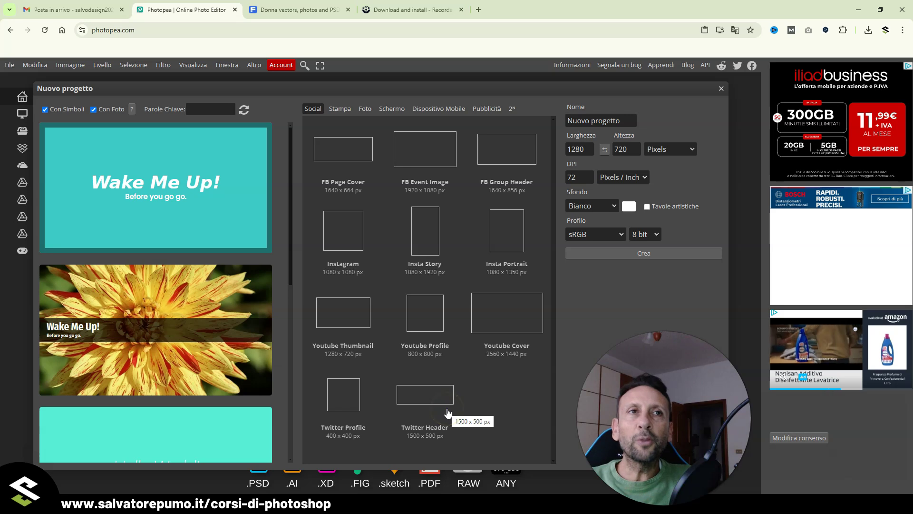
{"action": "mouse_move", "coordinate": [344, 347]}
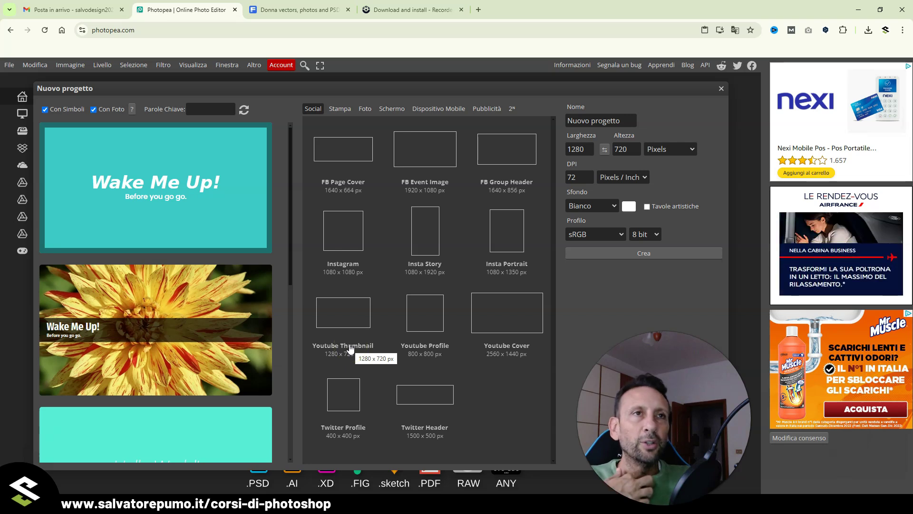
{"action": "left_click", "coordinate": [430, 360]}
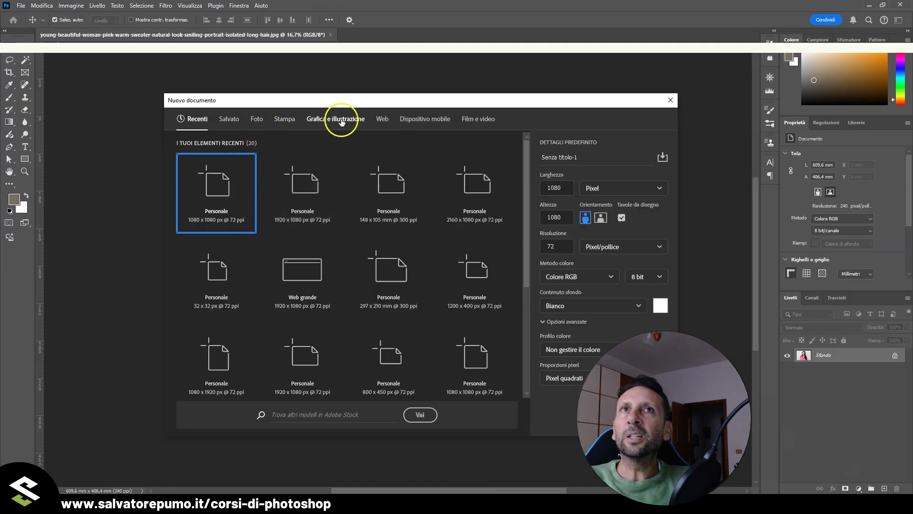
Browse all Web presets, then all Mobile device presets, in Photoshop's New Document dialog
{"action": "left_click", "coordinate": [380, 120]}
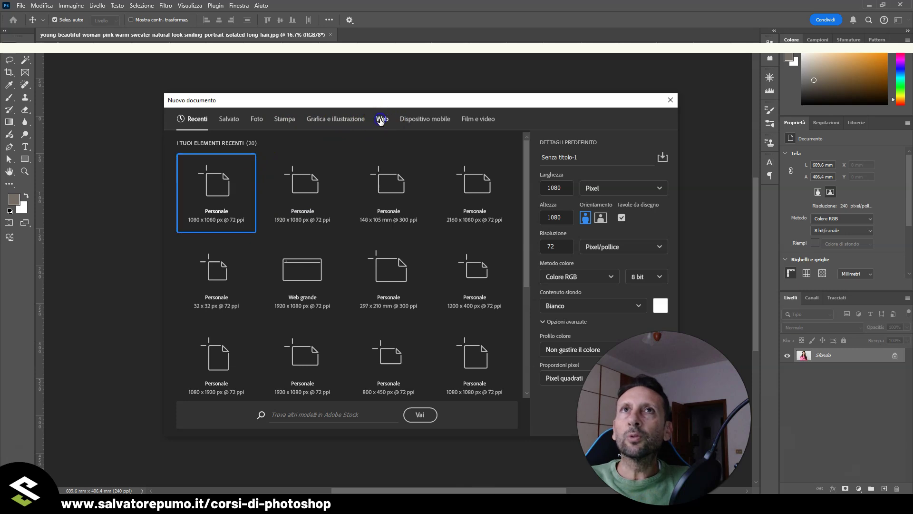
{"action": "left_click", "coordinate": [363, 250]}
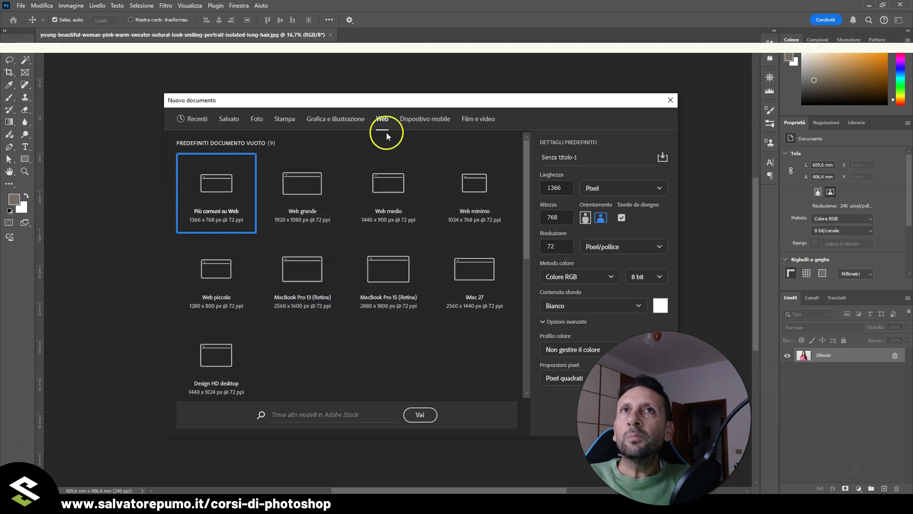
{"action": "left_click", "coordinate": [419, 120]}
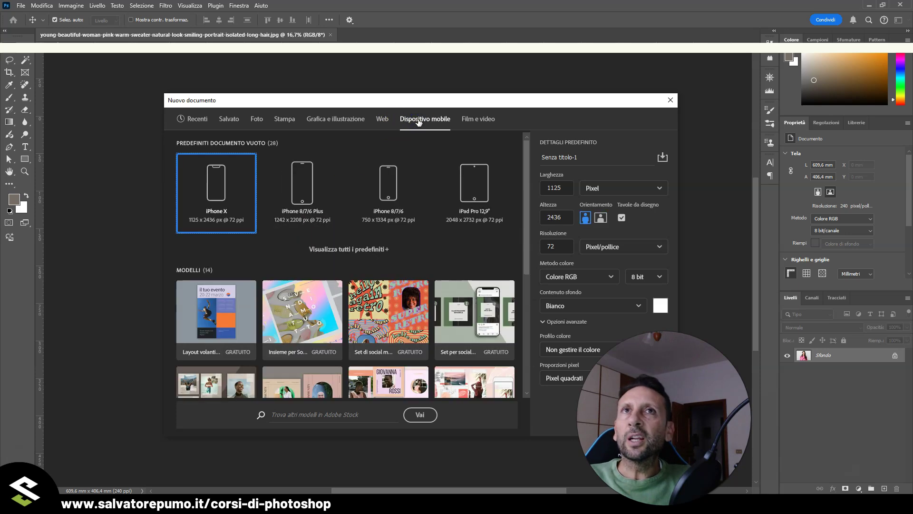
{"action": "left_click", "coordinate": [370, 250]}
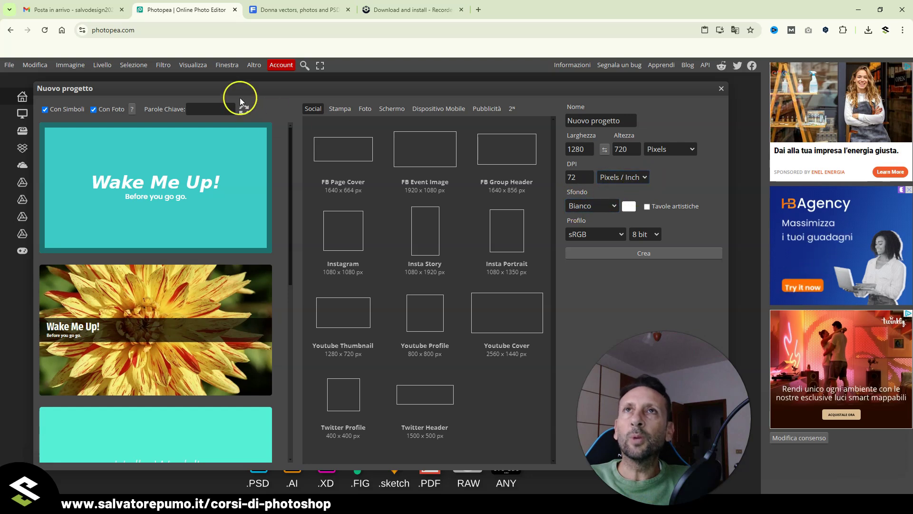
{"action": "left_click", "coordinate": [254, 65]}
{"action": "mouse_move", "coordinate": [266, 79]}
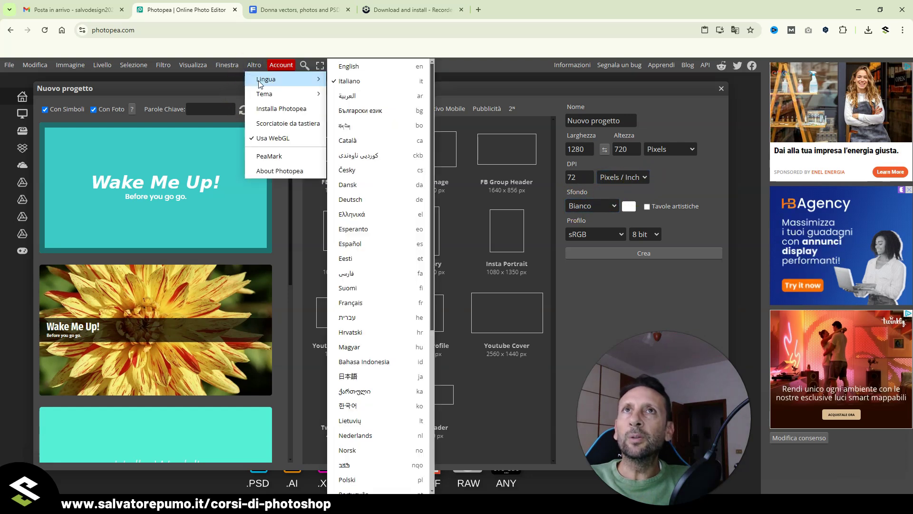
{"action": "left_click", "coordinate": [666, 112]}
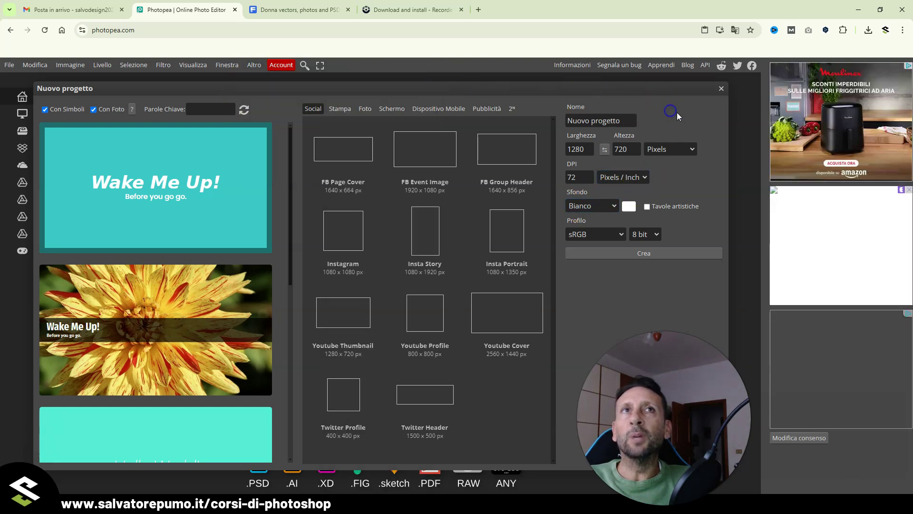
{"action": "left_click", "coordinate": [572, 148]}
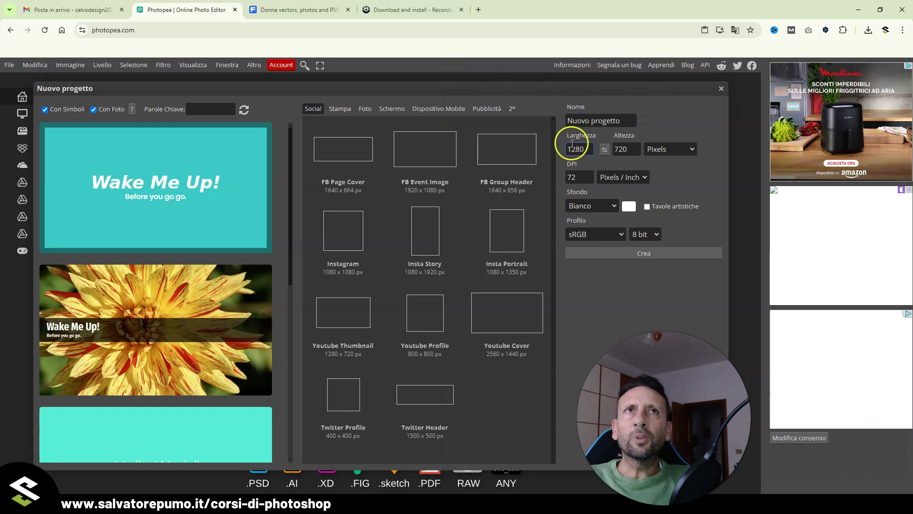
{"action": "left_click", "coordinate": [621, 234]}
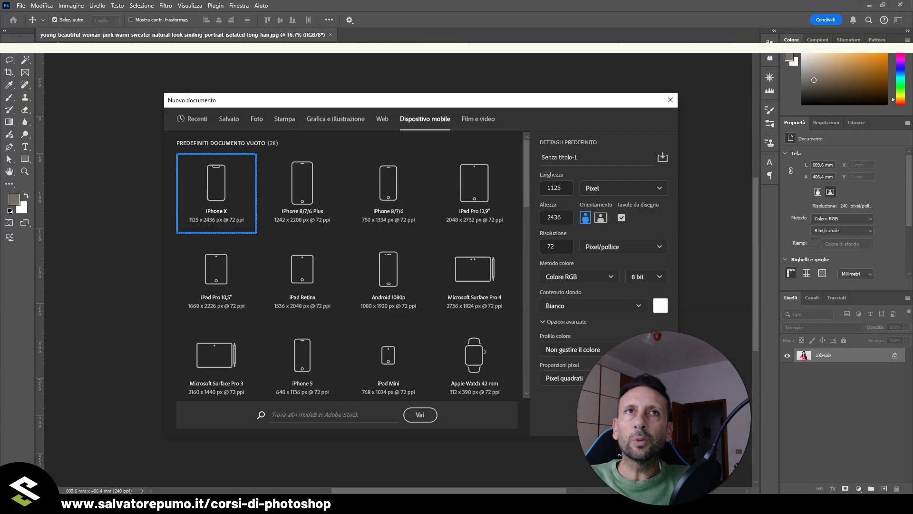
Review the Print tab's colour modes including CMYK, cancel the new document, and return to Photopea
{"action": "left_click", "coordinate": [612, 277]}
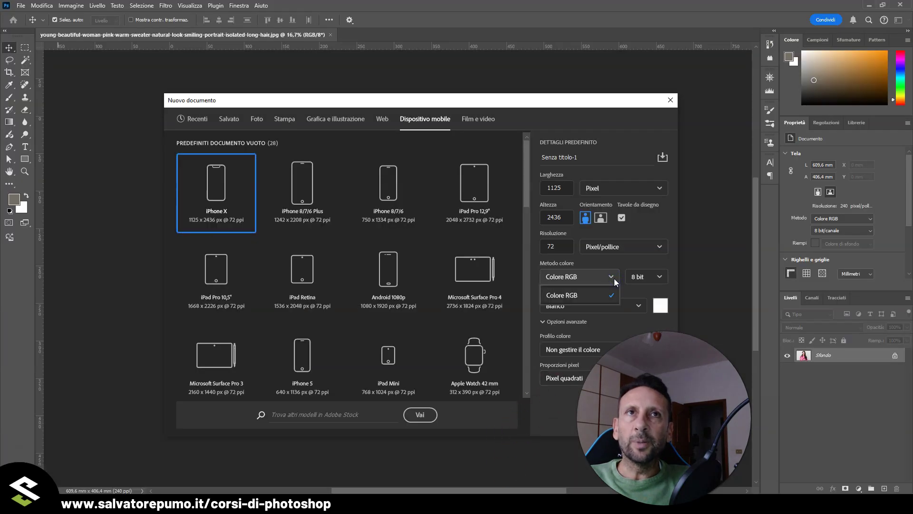
{"action": "left_click", "coordinate": [613, 281]}
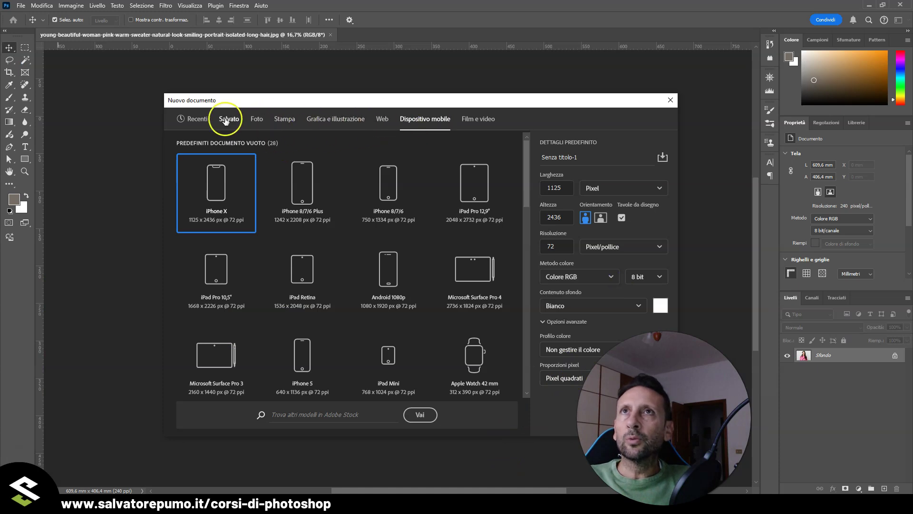
{"action": "left_click", "coordinate": [285, 119]}
{"action": "left_click", "coordinate": [612, 276]}
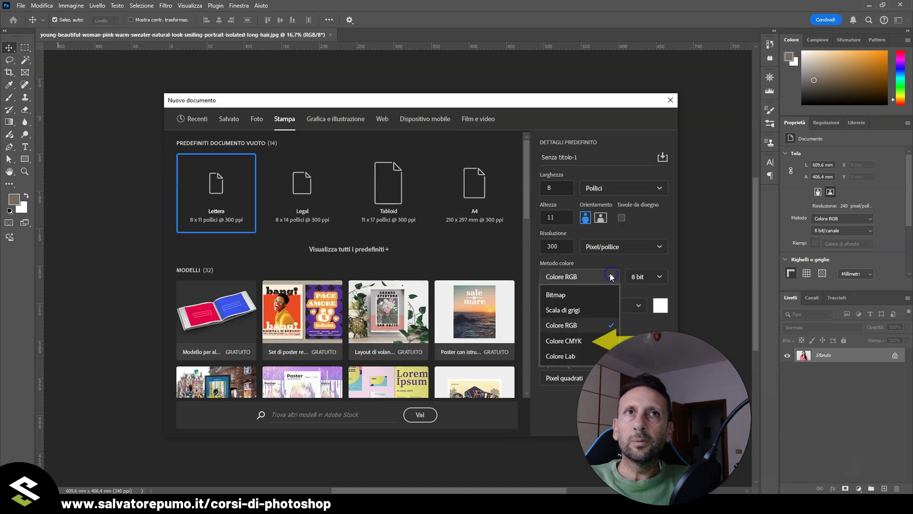
{"action": "key", "text": "Escape"}
{"action": "key", "text": "Escape"}
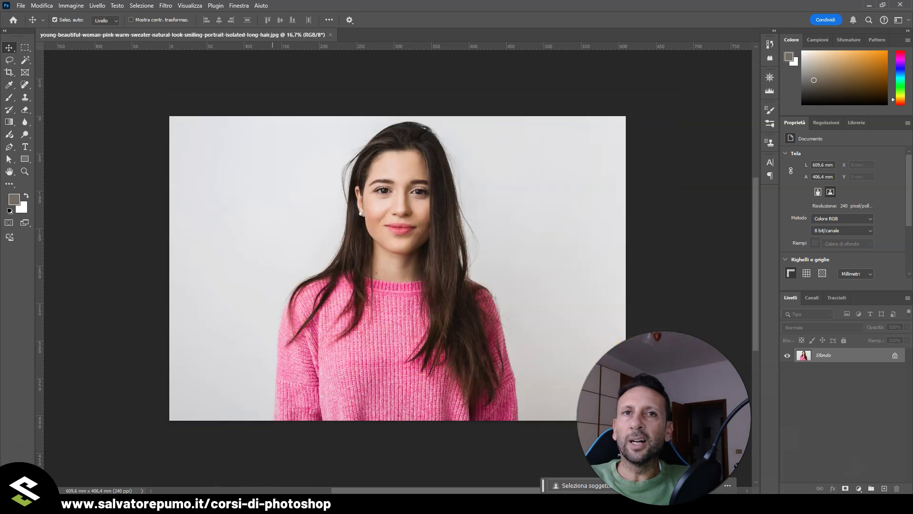
{"action": "left_click", "coordinate": [448, 500]}
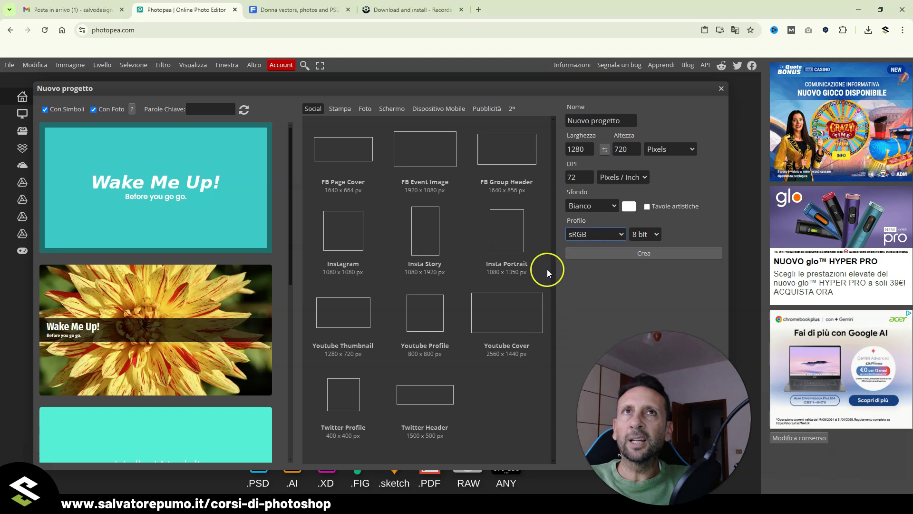
Show Photopea's Print size presets (A3–A5, B3–B5, Letter, Ledger) while keeping the sRGB profile
{"action": "left_click", "coordinate": [341, 108]}
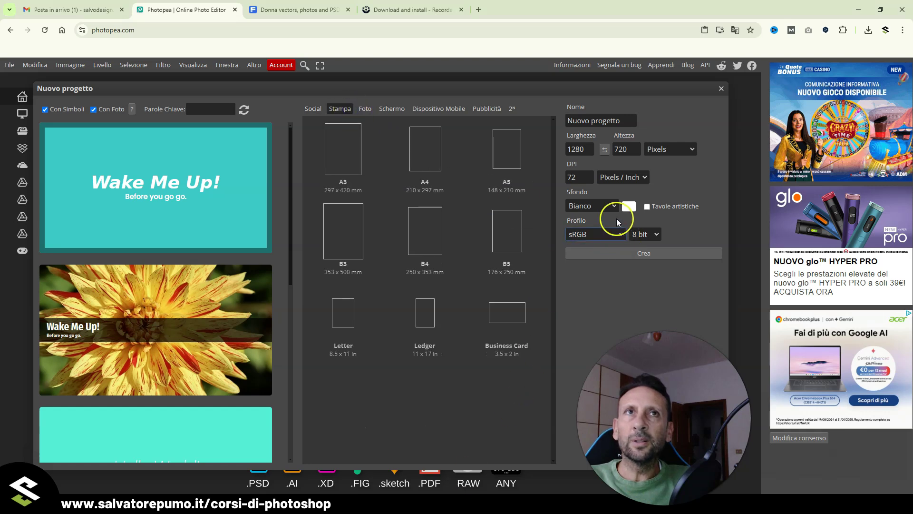
{"action": "left_click", "coordinate": [617, 237]}
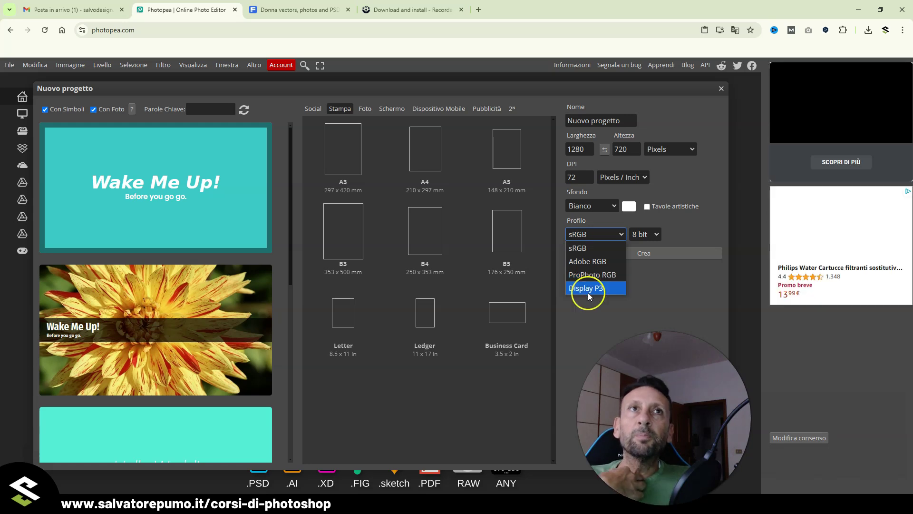
{"action": "left_click", "coordinate": [589, 299]}
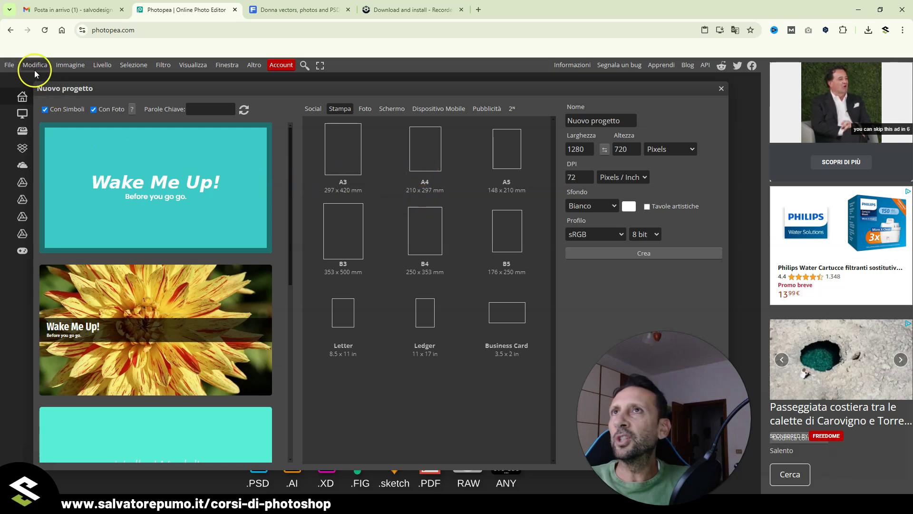
{"action": "left_click", "coordinate": [10, 65]}
Open the young woman's pink-sweater portrait JPG from the Desktop as the Background layer
{"action": "left_click", "coordinate": [20, 93]}
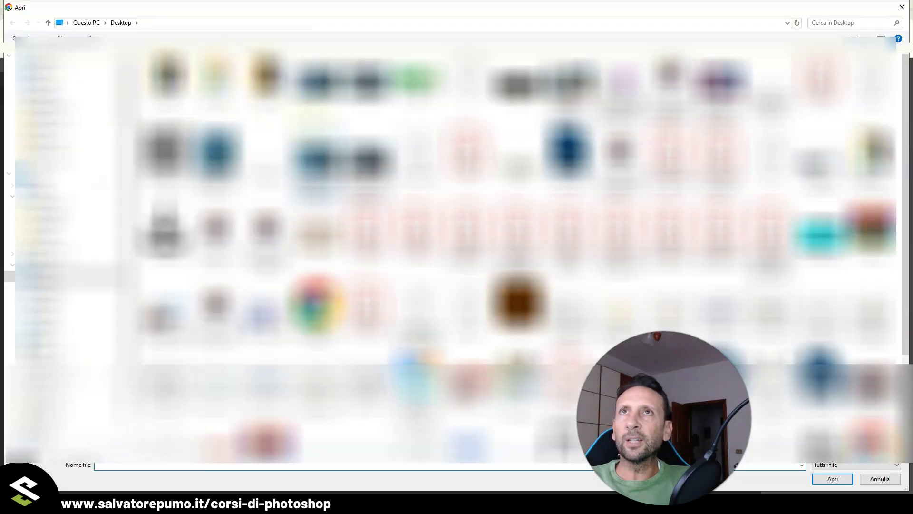
{"action": "scroll", "coordinate": [284, 406], "scroll_direction": "down", "scroll_amount": 3}
{"action": "left_click", "coordinate": [216, 409]}
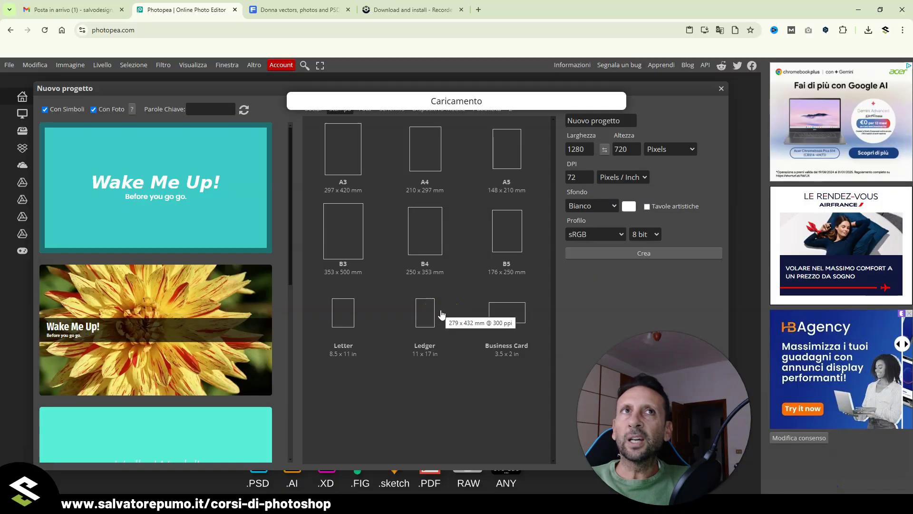
{"action": "left_click", "coordinate": [310, 345]}
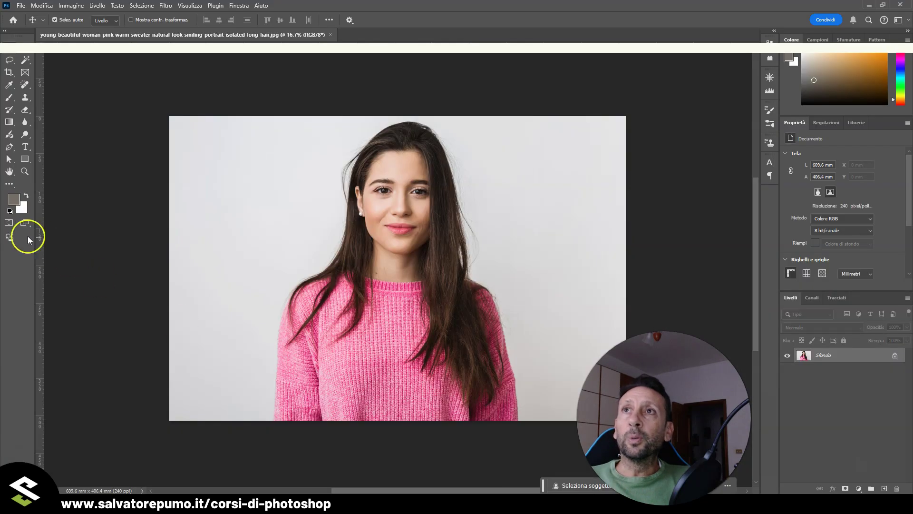
{"action": "left_click", "coordinate": [10, 237]}
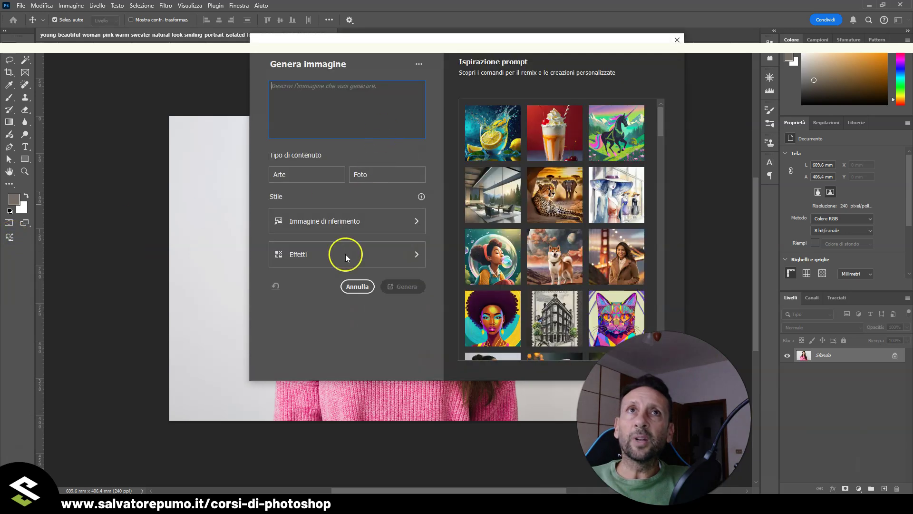
{"action": "left_click", "coordinate": [680, 40]}
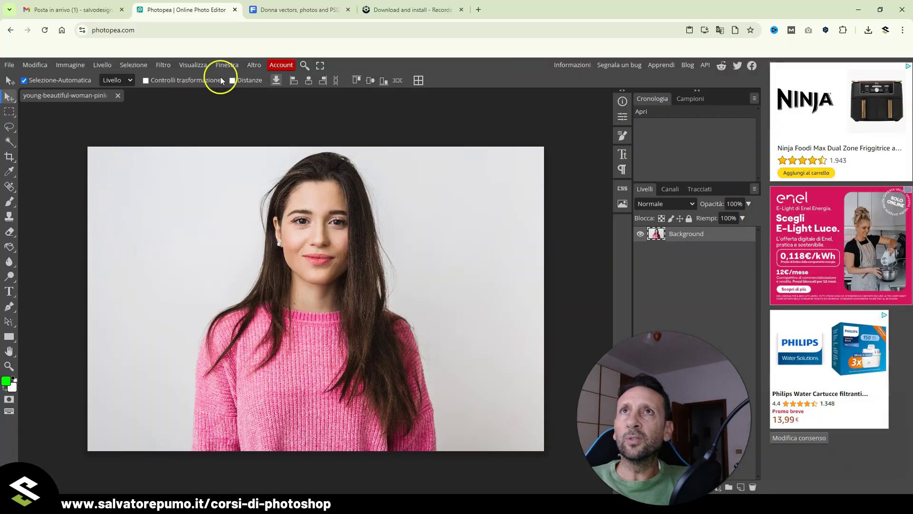
Look over the Filter menu's Camera Raw and Filter Gallery options for the portrait
{"action": "left_click", "coordinate": [227, 67]}
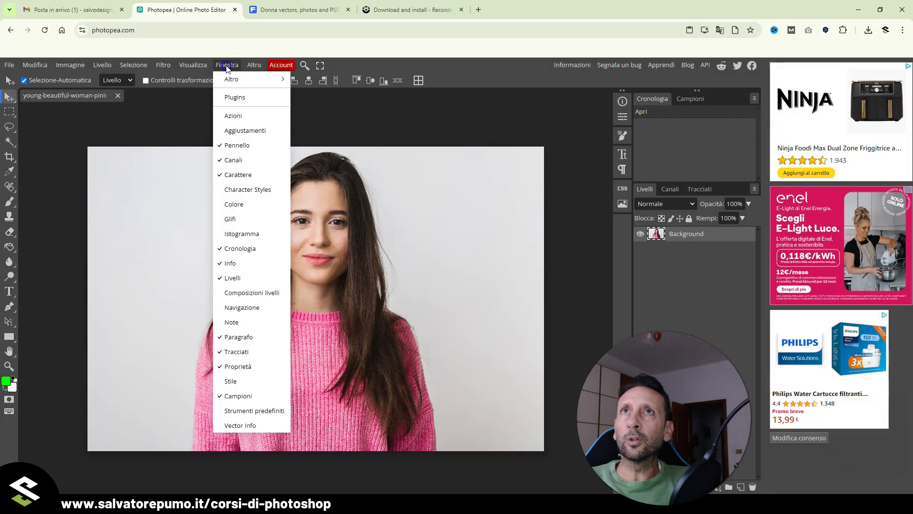
{"action": "left_click", "coordinate": [163, 66]}
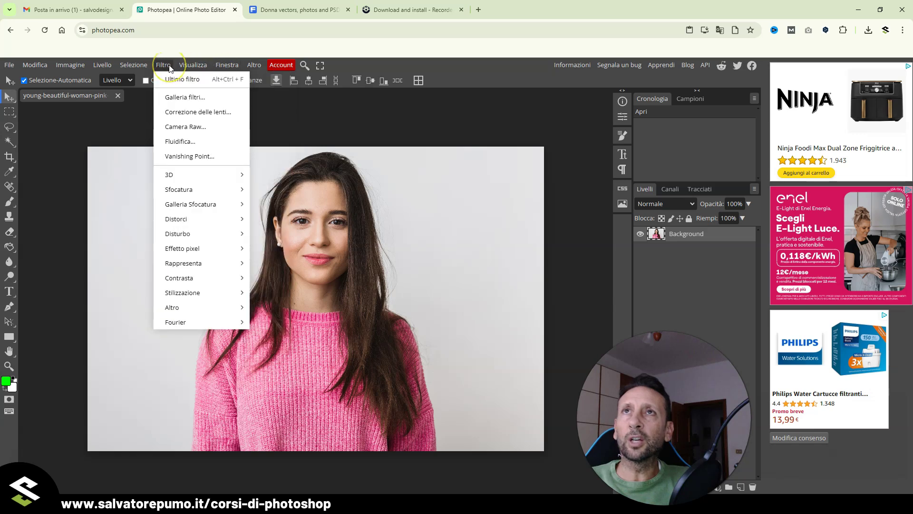
{"action": "left_click", "coordinate": [182, 127]}
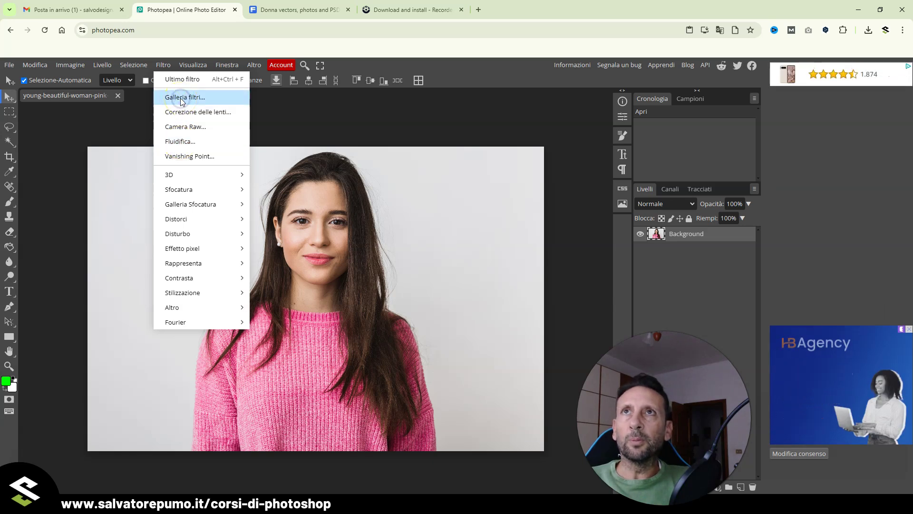
{"action": "left_click", "coordinate": [193, 97]}
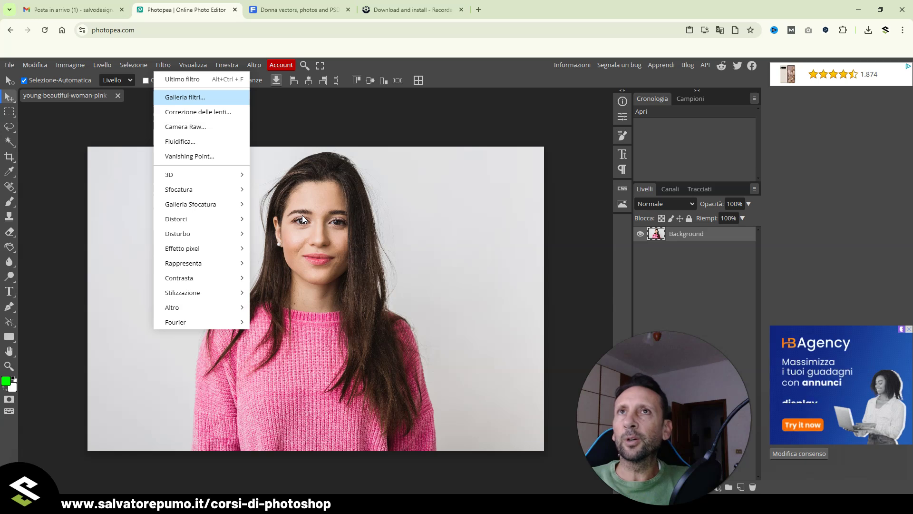
{"action": "scroll", "coordinate": [570, 223], "scroll_direction": "down", "scroll_amount": 1}
{"action": "scroll", "coordinate": [605, 235], "scroll_direction": "down", "scroll_amount": 2}
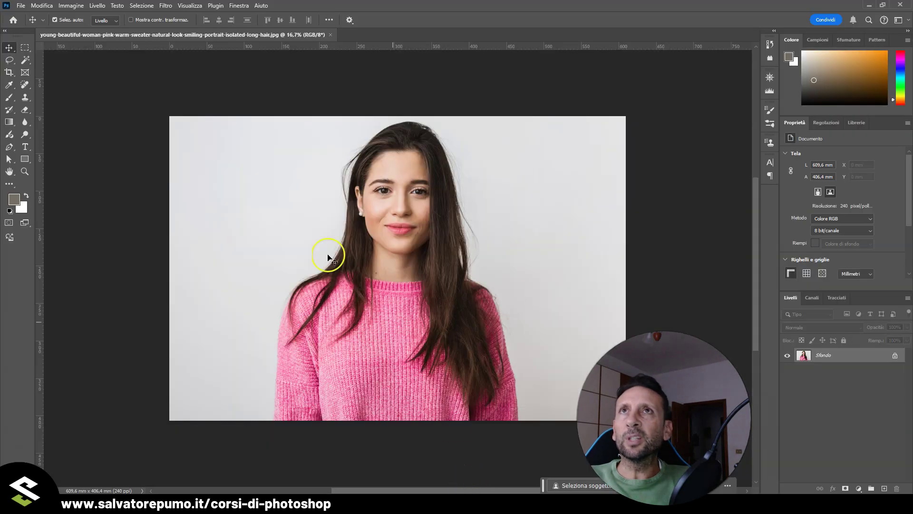
Browse Photoshop's Stylize filters without applying any, then switch back to Photopea
{"action": "left_click", "coordinate": [166, 5]}
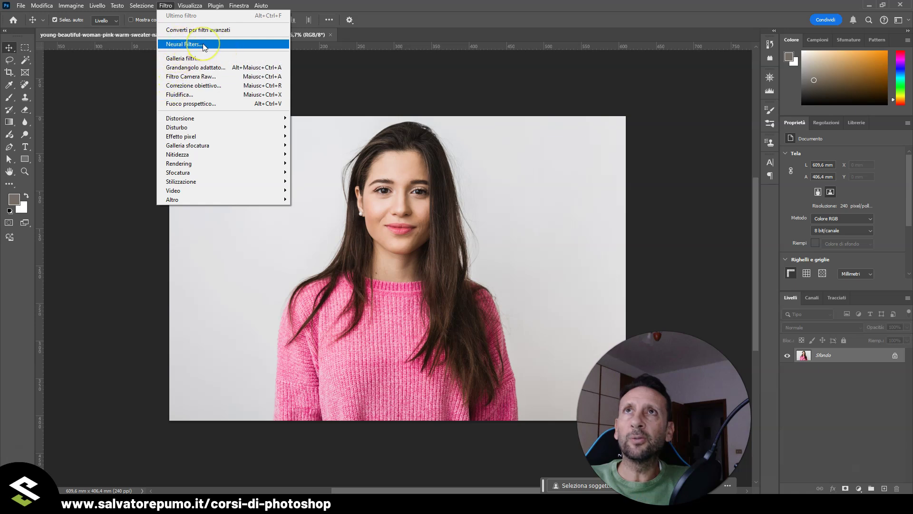
{"action": "mouse_move", "coordinate": [181, 181]}
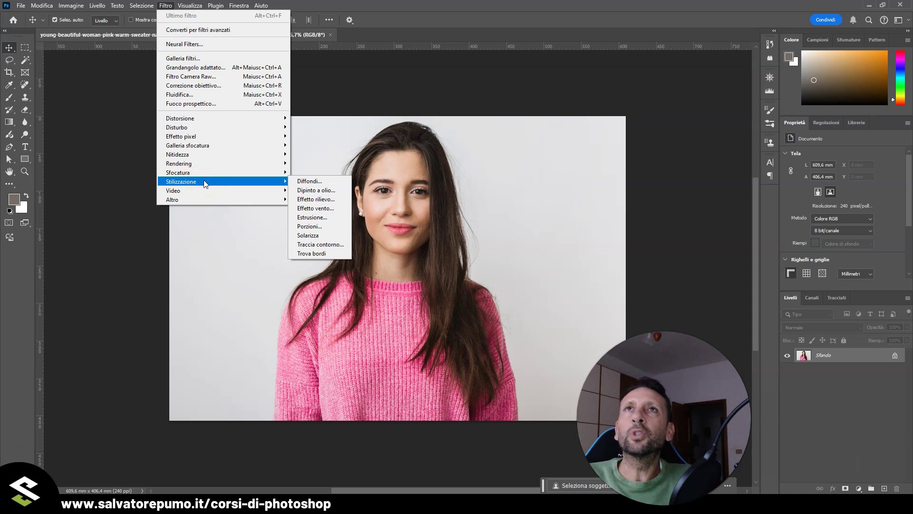
{"action": "left_click", "coordinate": [515, 284]}
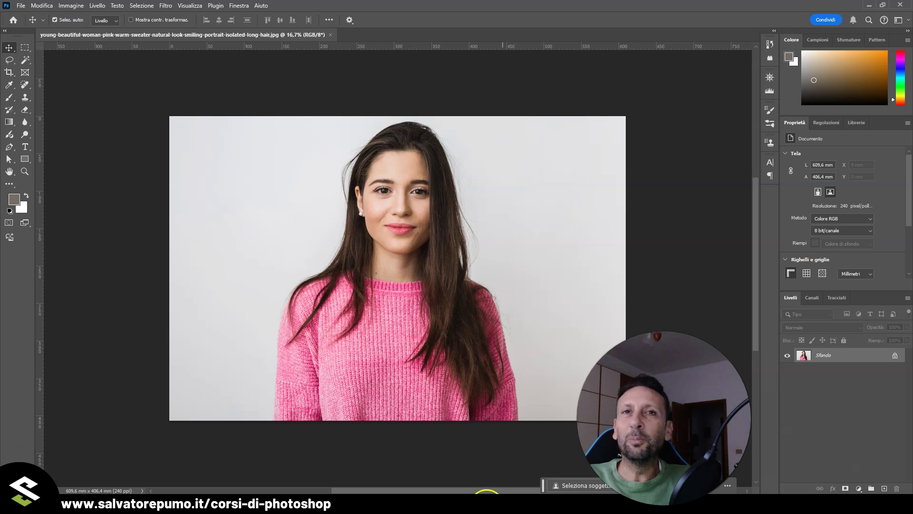
{"action": "left_click", "coordinate": [468, 502]}
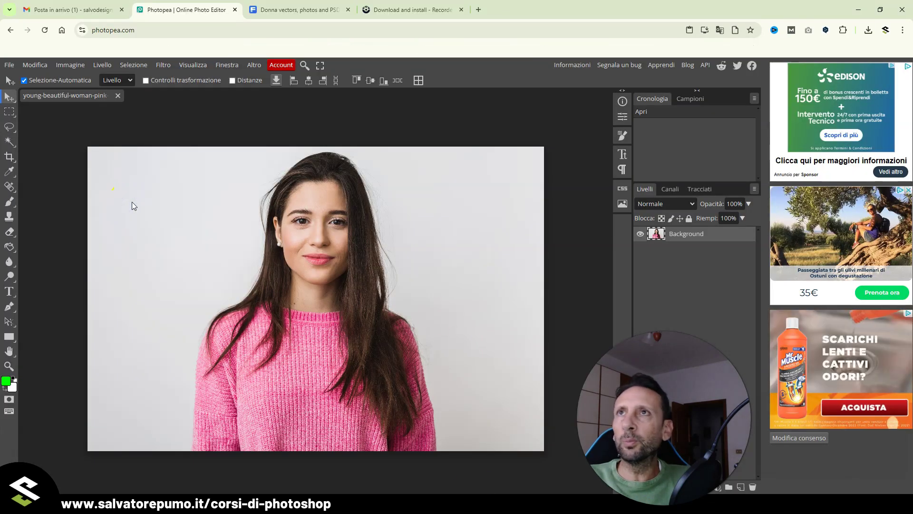
Copy a rectangular selection around the woman's face onto a new layer, Livello 1
{"action": "left_click", "coordinate": [9, 112]}
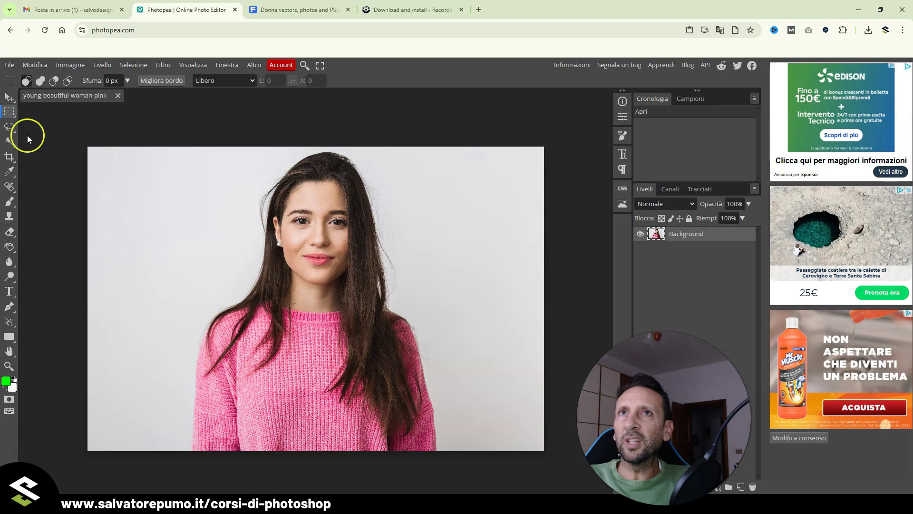
{"action": "left_click_drag", "start_coordinate": [223, 190], "coordinate": [409, 299]}
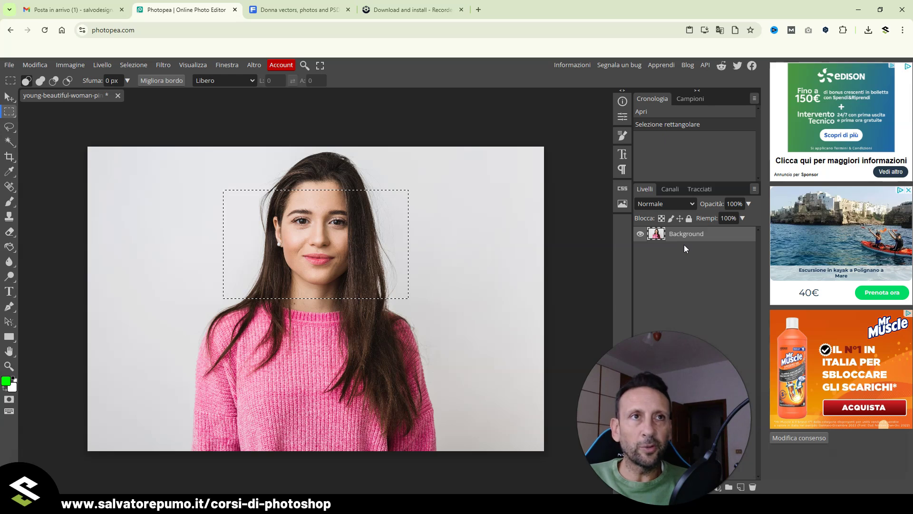
{"action": "key", "text": "ctrl+j"}
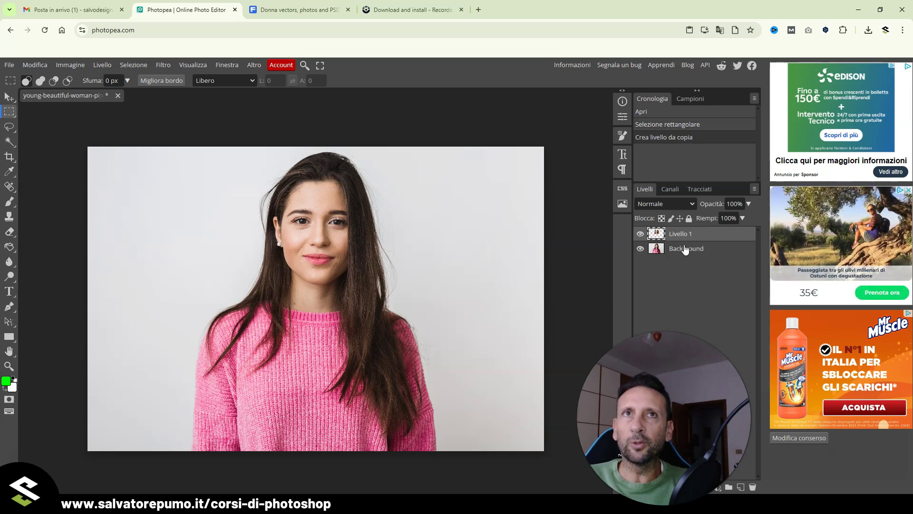
{"action": "left_click", "coordinate": [661, 233]}
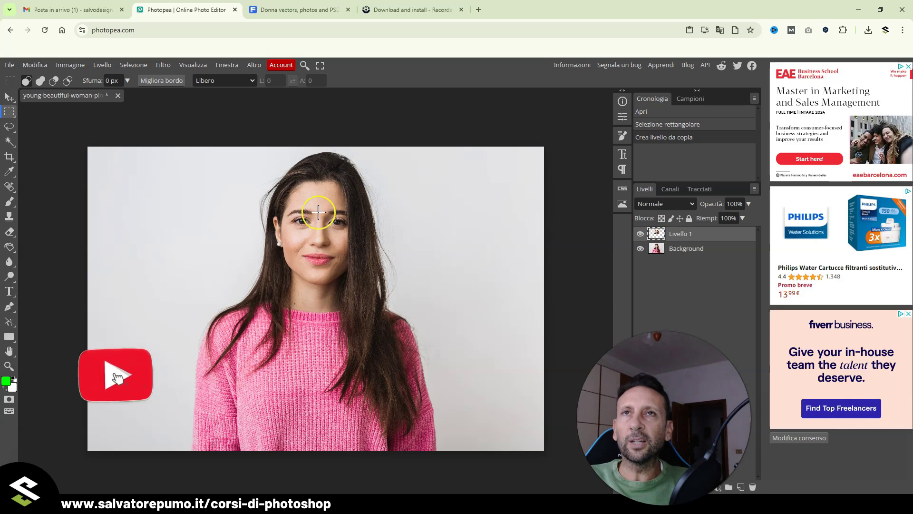
{"action": "left_click", "coordinate": [641, 246]}
{"action": "left_click", "coordinate": [641, 247]}
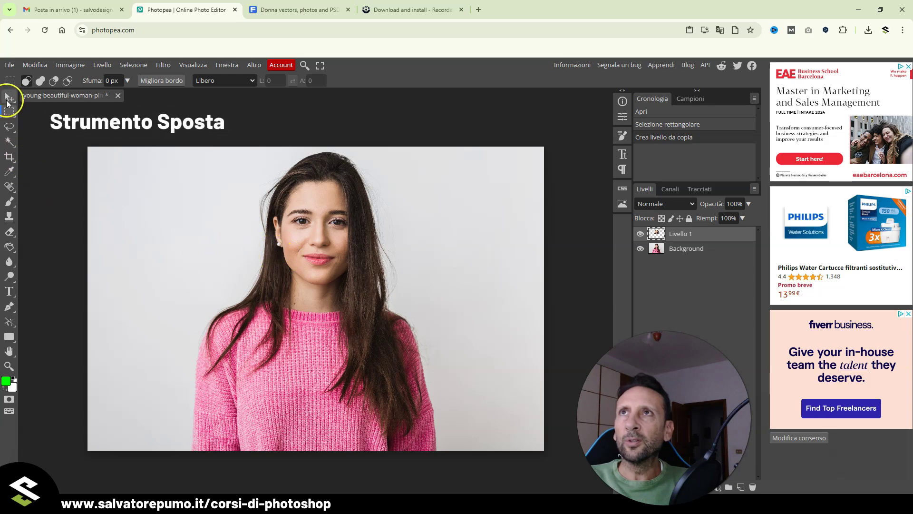
Drag the Livello 1 face copy around the canvas, then hide it and reselect the Background
{"action": "left_click", "coordinate": [8, 99]}
{"action": "left_click_drag", "start_coordinate": [305, 230], "coordinate": [180, 213]}
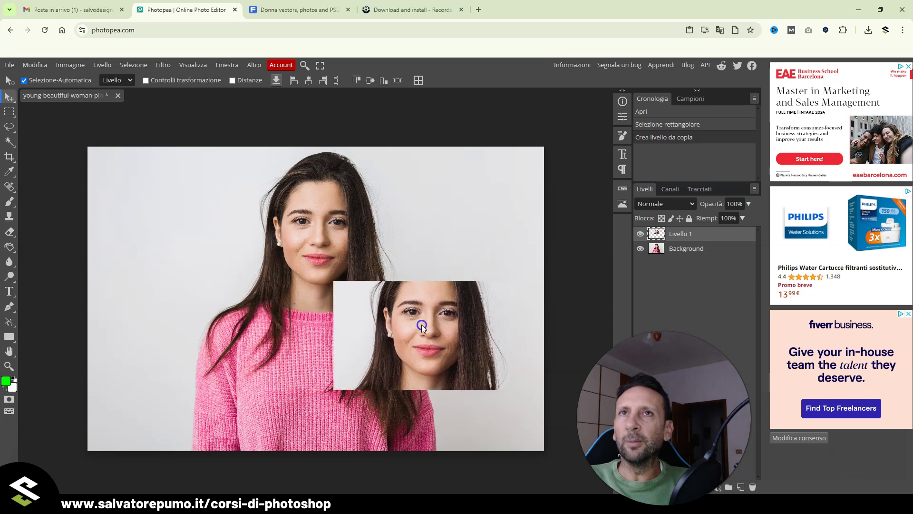
{"action": "mouse_move", "coordinate": [180, 213]}
{"action": "left_mouse_down"}
{"action": "mouse_move", "coordinate": [422, 324]}
{"action": "mouse_move", "coordinate": [194, 334]}
{"action": "mouse_move", "coordinate": [145, 292]}
{"action": "left_mouse_up"}
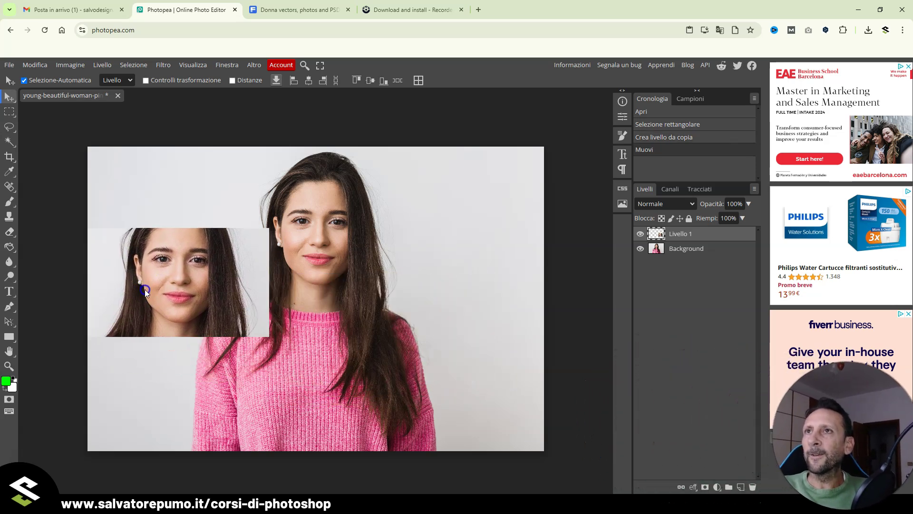
{"action": "left_click", "coordinate": [641, 234]}
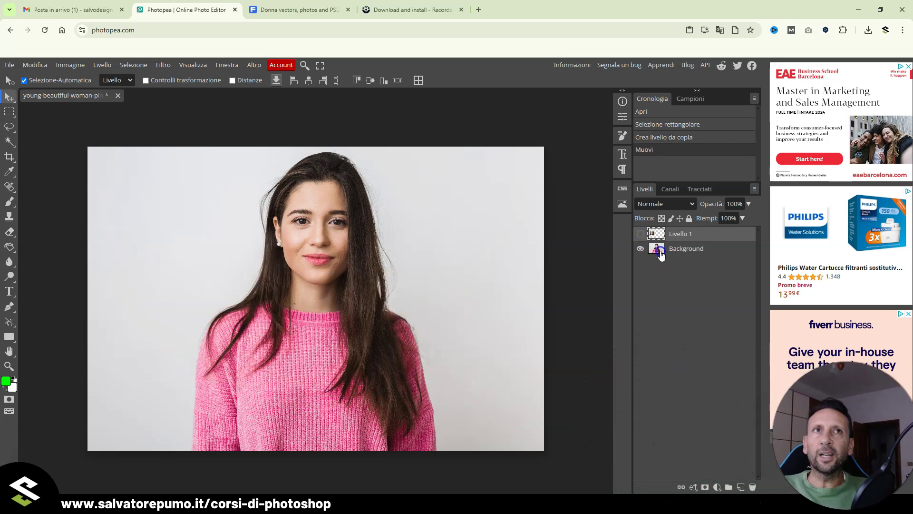
{"action": "left_click", "coordinate": [659, 251]}
{"action": "left_click", "coordinate": [717, 487]}
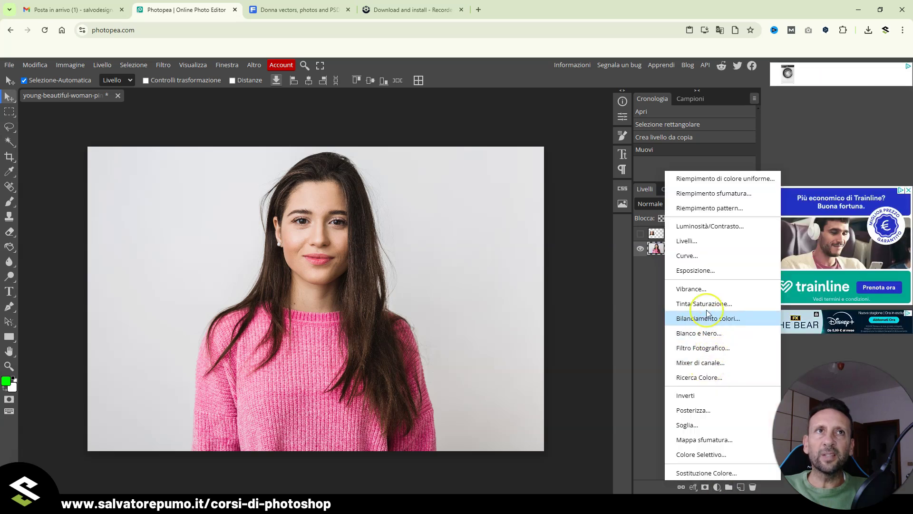
Add a Curves adjustment layer, trying Auto twice and undoing it both times to keep it straight
{"action": "left_click", "coordinate": [689, 257]}
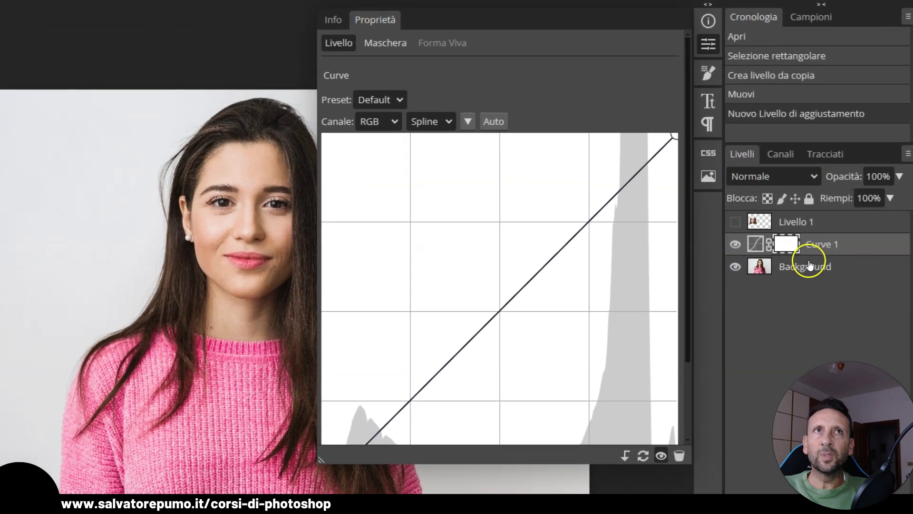
{"action": "left_click", "coordinate": [494, 122]}
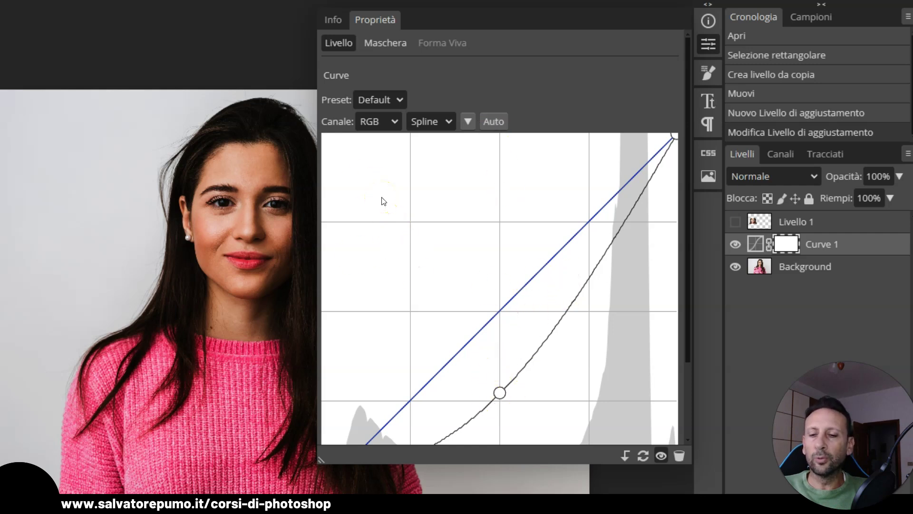
{"action": "key", "text": "ctrl+z"}
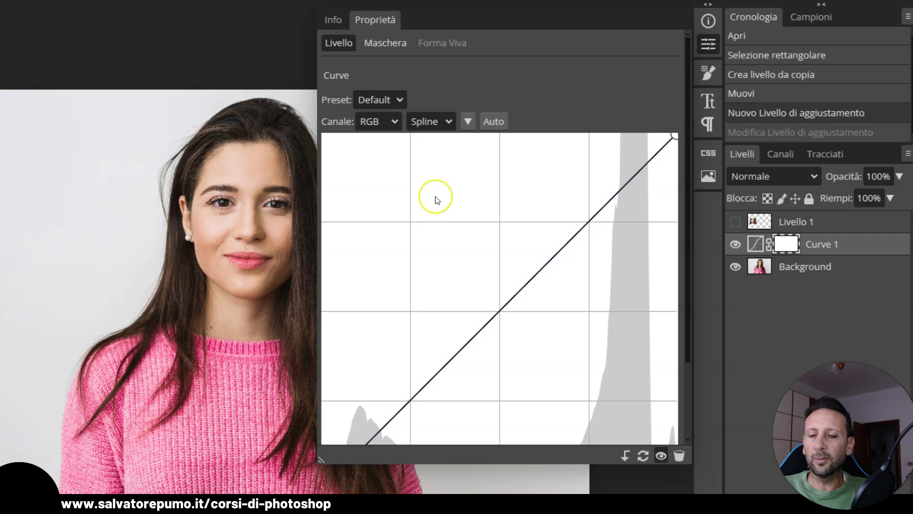
{"action": "left_click", "coordinate": [490, 122]}
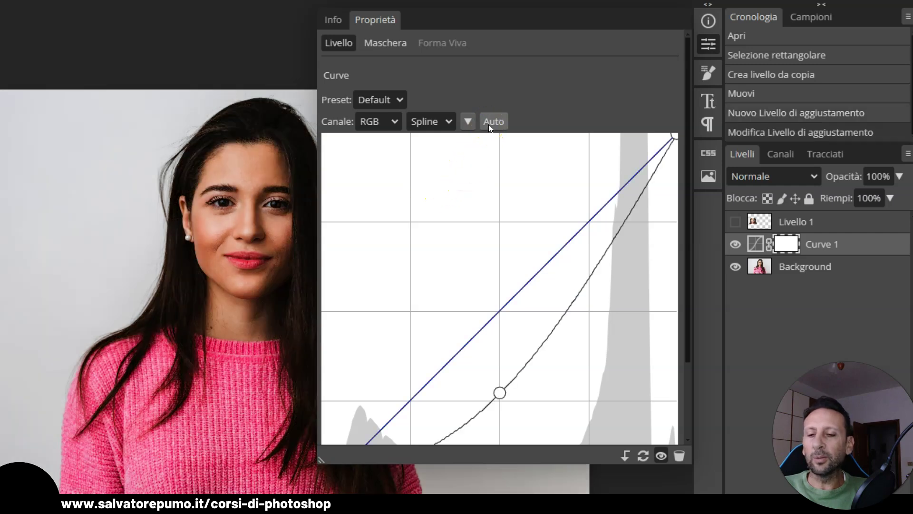
{"action": "key", "text": "ctrl+z"}
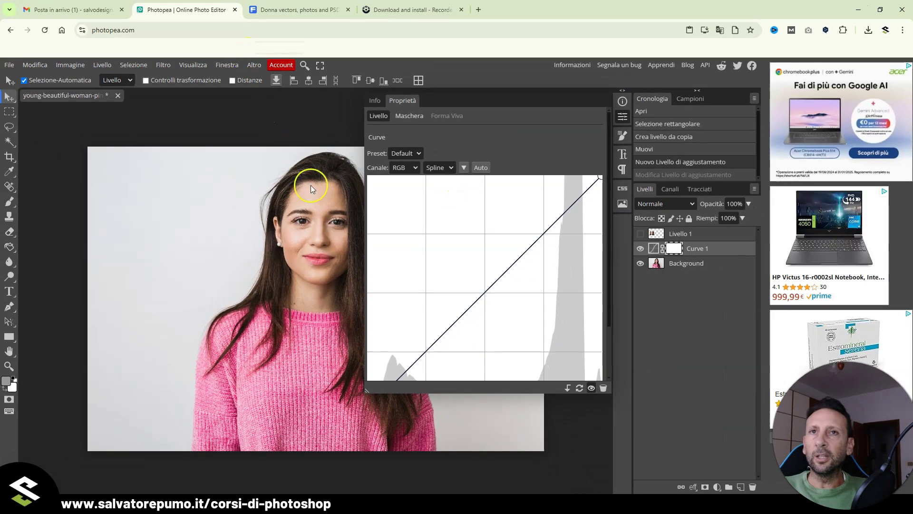
{"action": "mouse_move", "coordinate": [472, 495]}
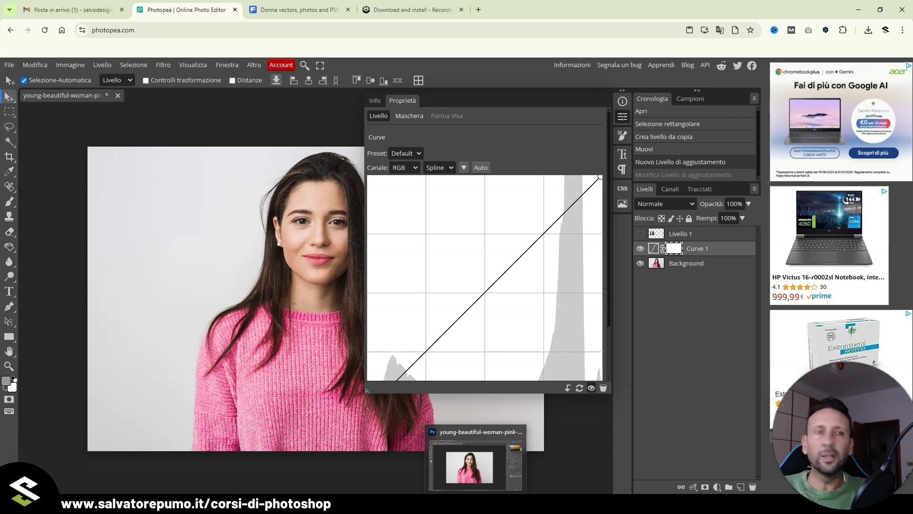
Switch over to the portrait document in Adobe Photoshop
{"action": "left_click", "coordinate": [476, 461]}
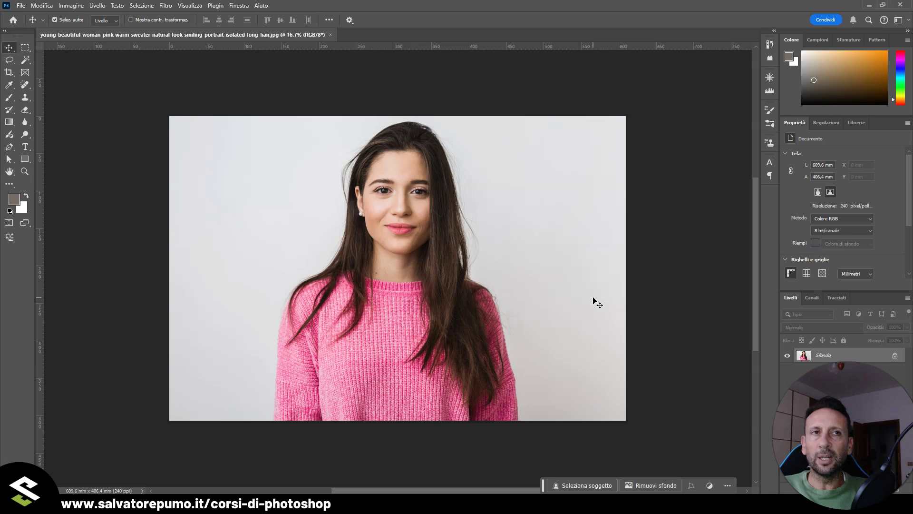
{"action": "left_click", "coordinate": [595, 302]}
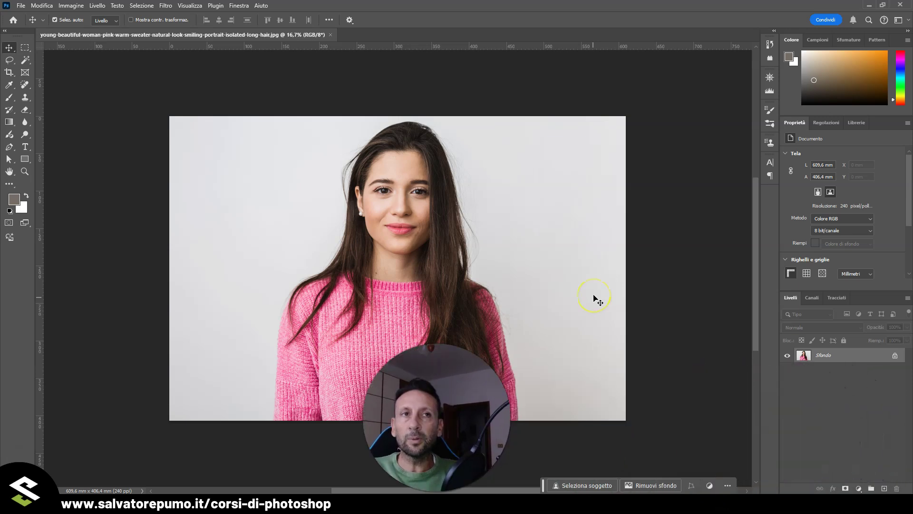
{"action": "left_click", "coordinate": [595, 300]}
{"action": "left_click", "coordinate": [556, 233]}
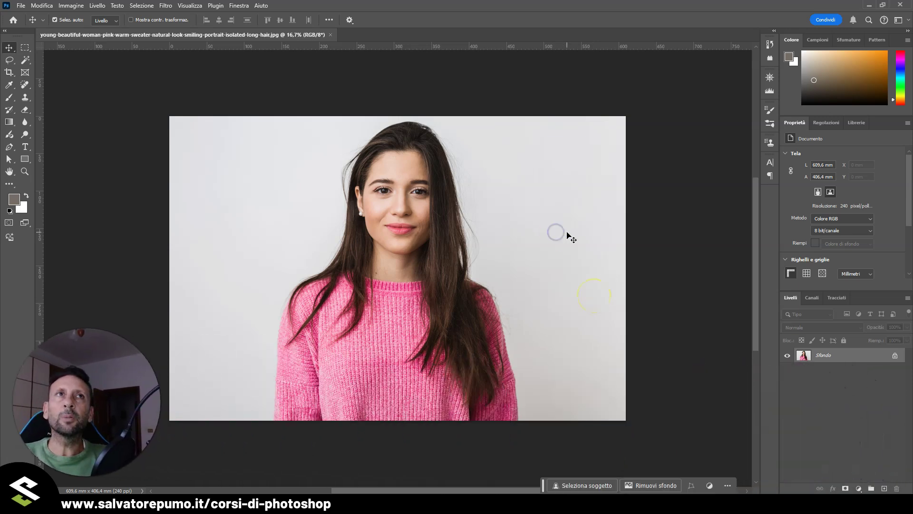
Add a Curves adjustment layer above Sfondo, try Auto, then undo back to the default curve
{"action": "left_click", "coordinate": [858, 489]}
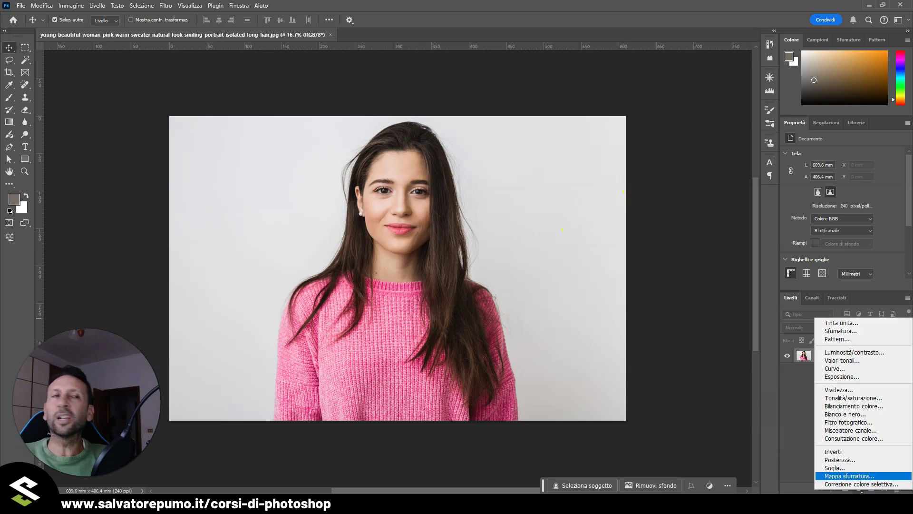
{"action": "left_click", "coordinate": [856, 373]}
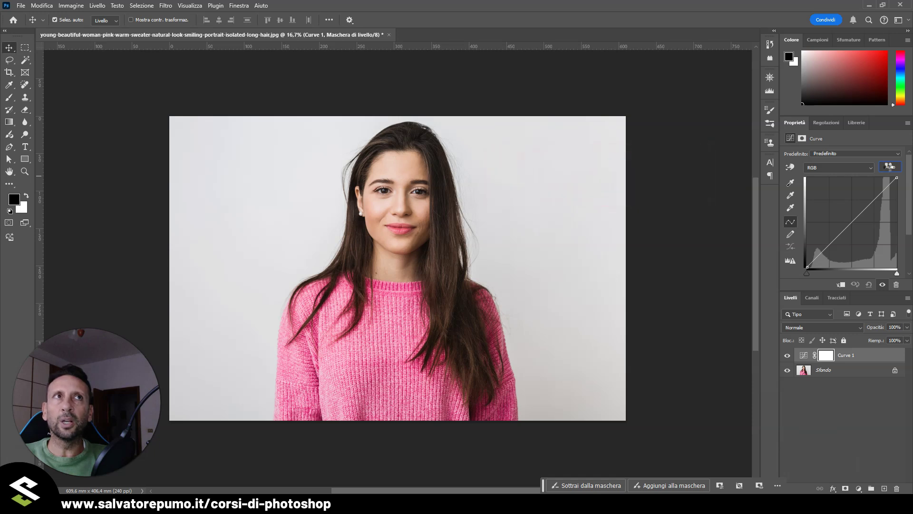
{"action": "left_click", "coordinate": [890, 167]}
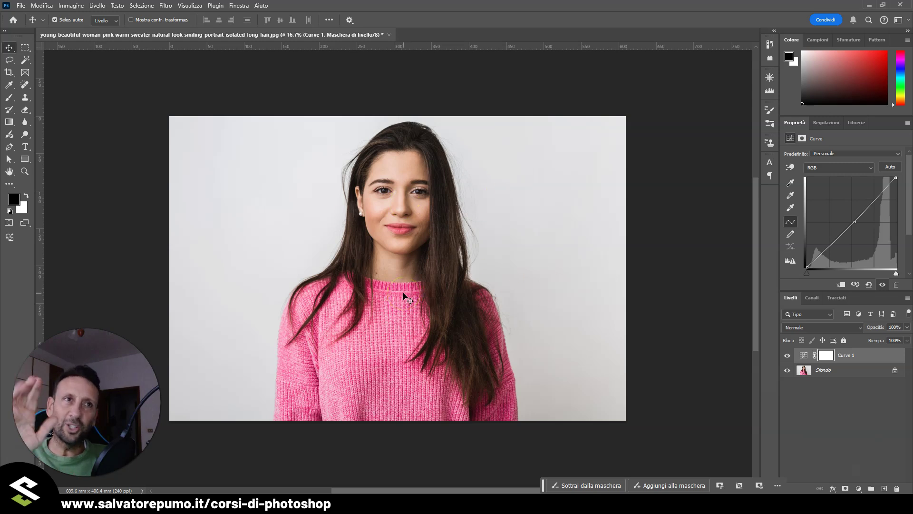
{"action": "key", "text": "ctrl"}
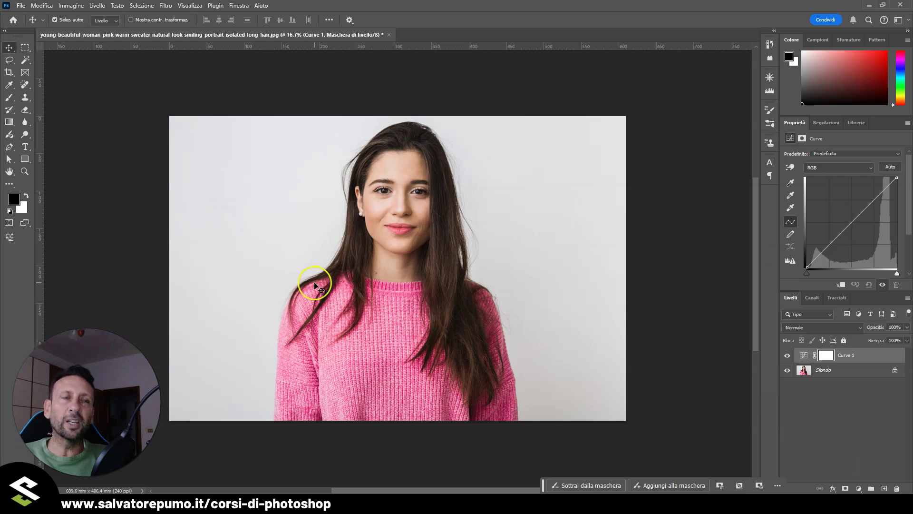
In Curves Auto Options, try per-channel and dark/light algorithms, settling on Enhance Monochromatic Contrast
{"action": "left_click", "coordinate": [897, 172], "text": "alt"}
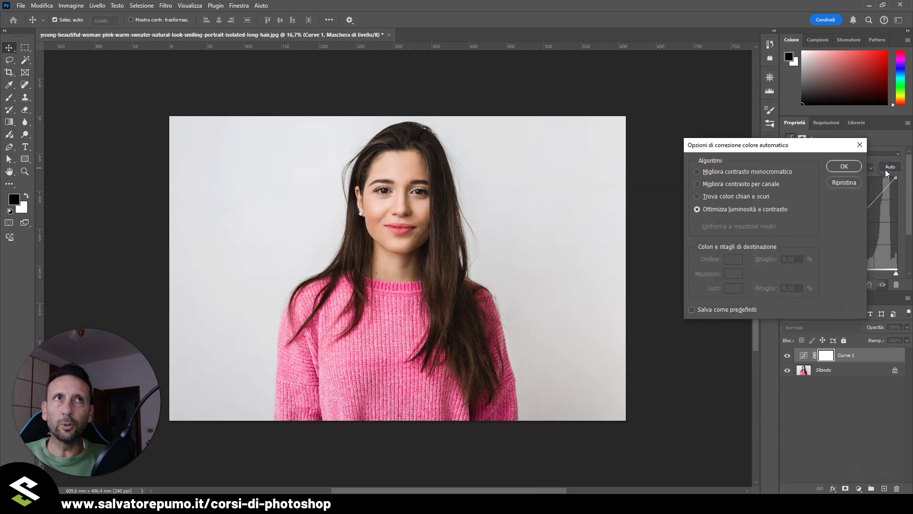
{"action": "left_click_drag", "start_coordinate": [726, 148], "coordinate": [698, 181]}
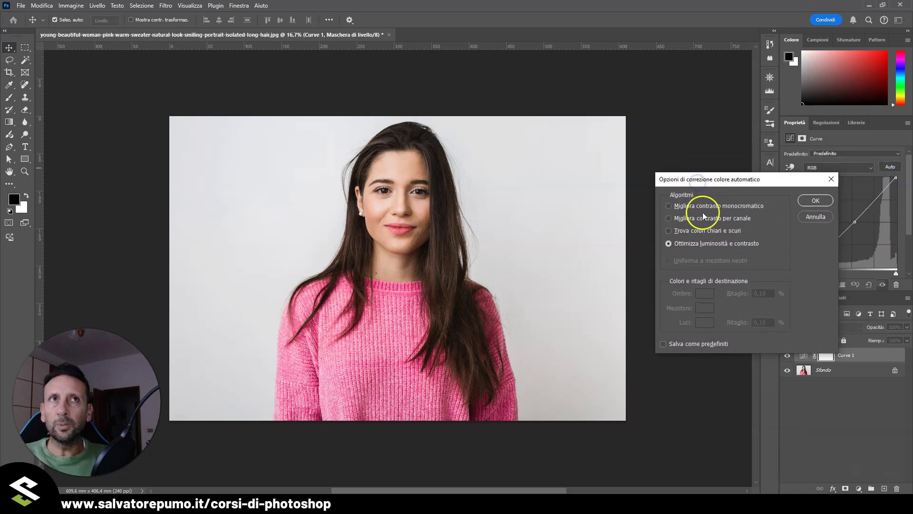
{"action": "left_click", "coordinate": [703, 205]}
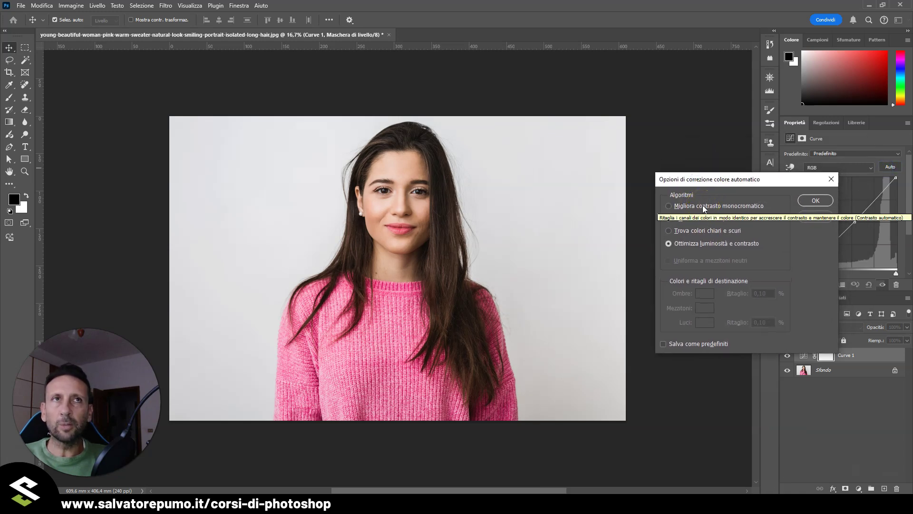
{"action": "left_click", "coordinate": [702, 218]}
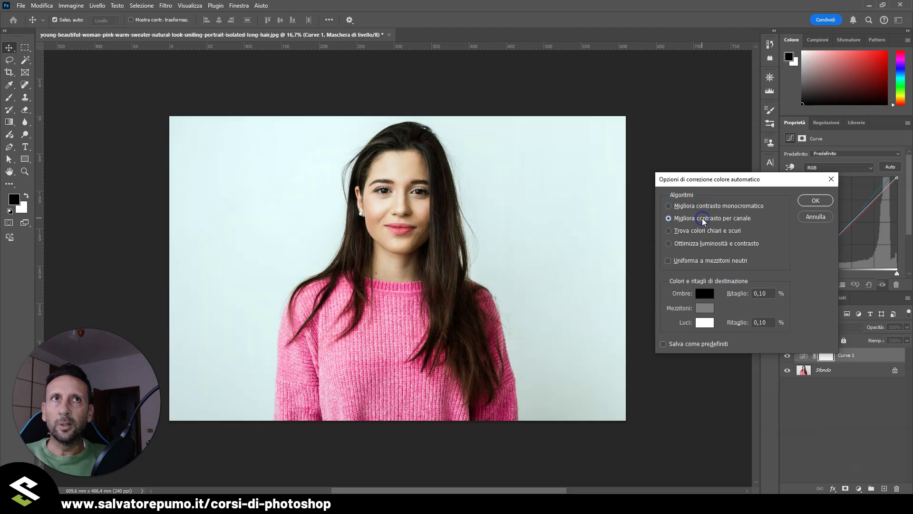
{"action": "left_click", "coordinate": [702, 230]}
{"action": "left_click", "coordinate": [756, 209]}
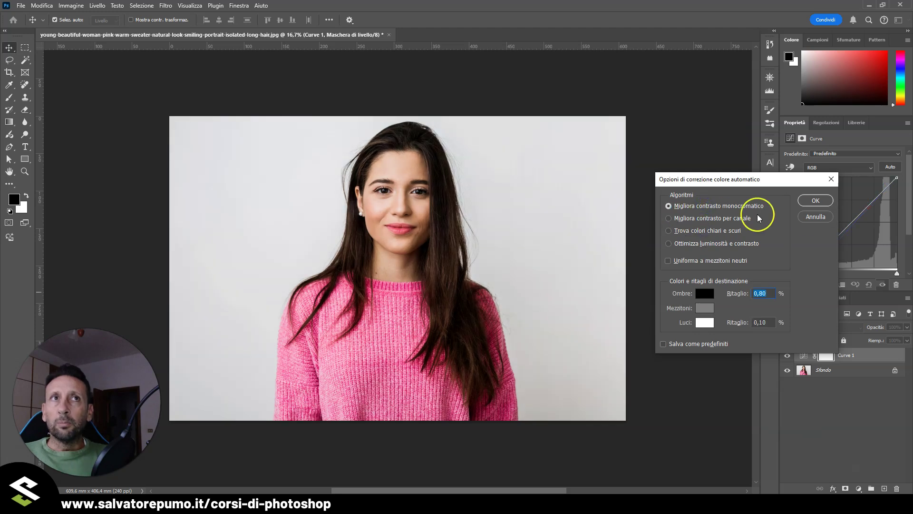
{"action": "left_click", "coordinate": [815, 218]}
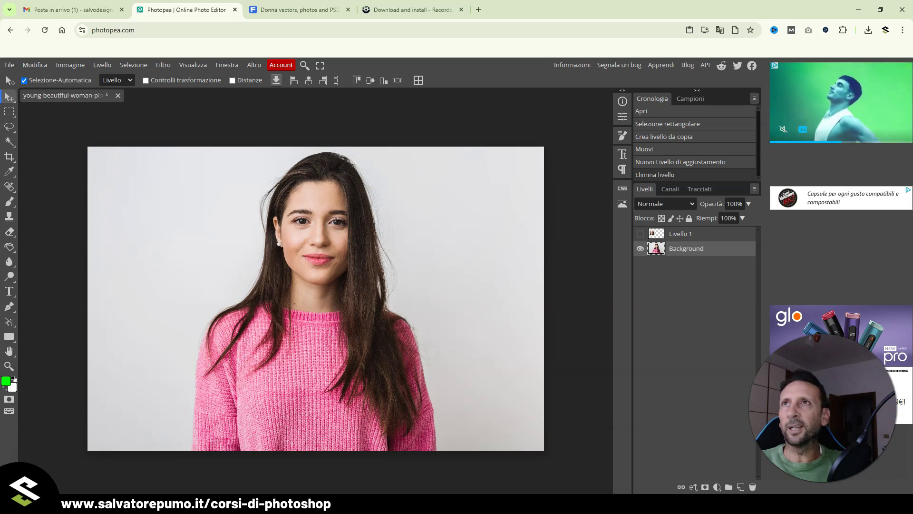
Magic Wand-select the white background left of the woman and open Refine Edge with Ctrl+Alt+R
{"action": "left_click", "coordinate": [12, 144]}
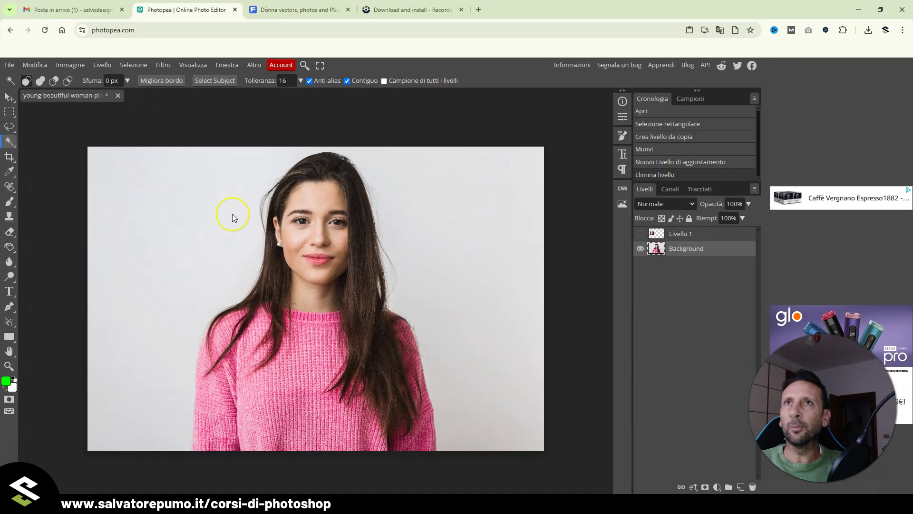
{"action": "left_click", "coordinate": [247, 206]}
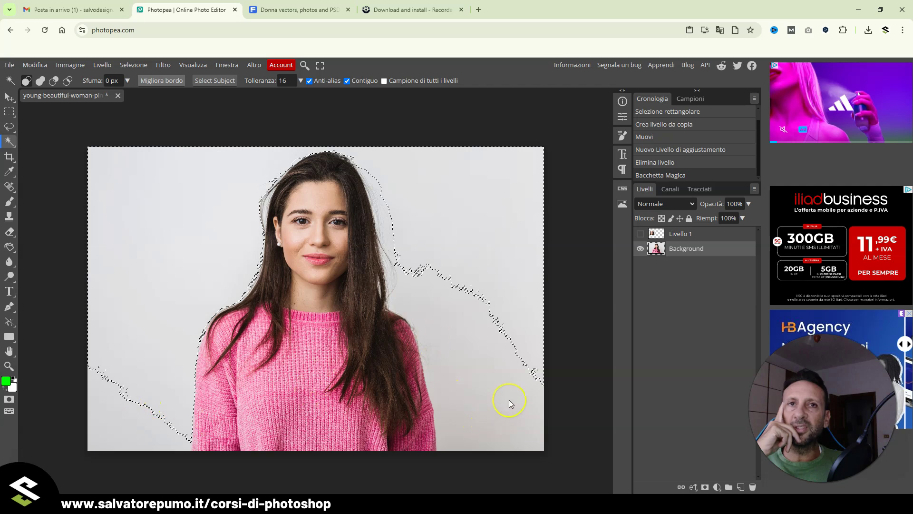
{"action": "key", "text": "ctrl+alt+r"}
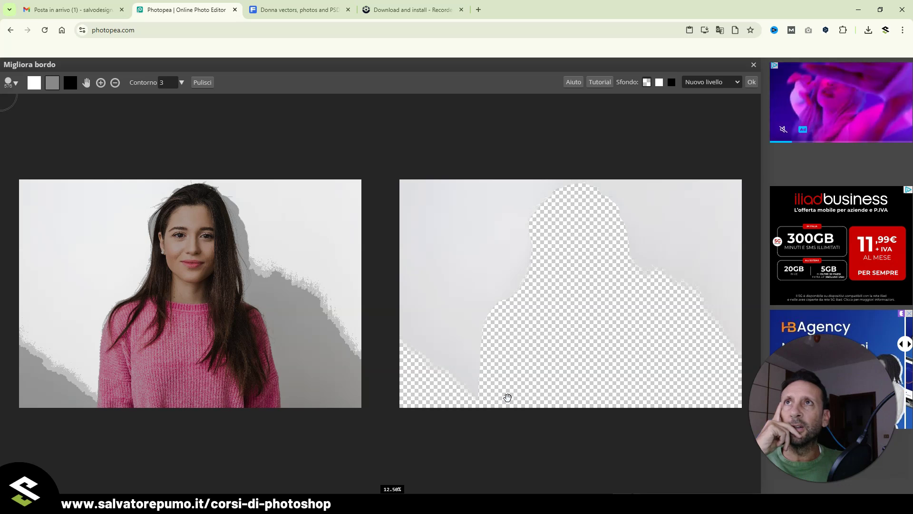
Close Refine Edge unapplied, try Select Subject, and cancel the premium-limit prompt with Annulla
{"action": "left_click", "coordinate": [754, 64]}
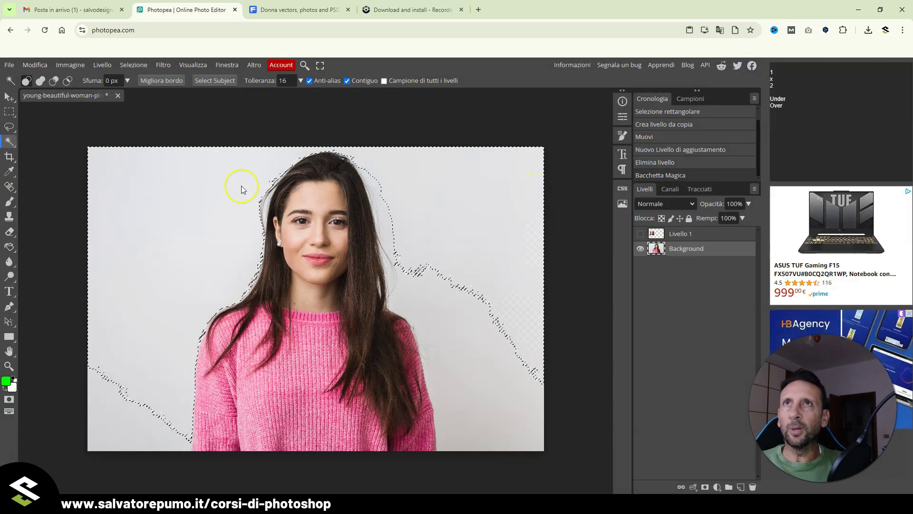
{"action": "left_click", "coordinate": [212, 81]}
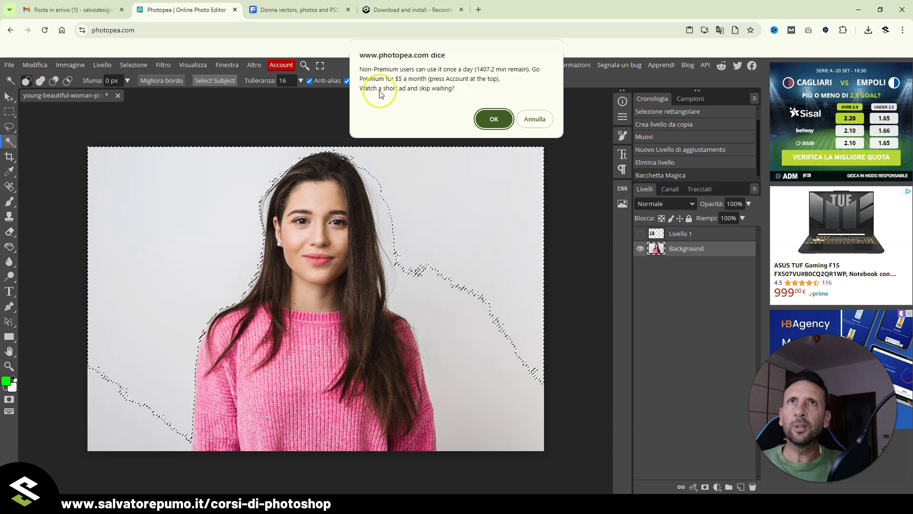
{"action": "left_click", "coordinate": [534, 120]}
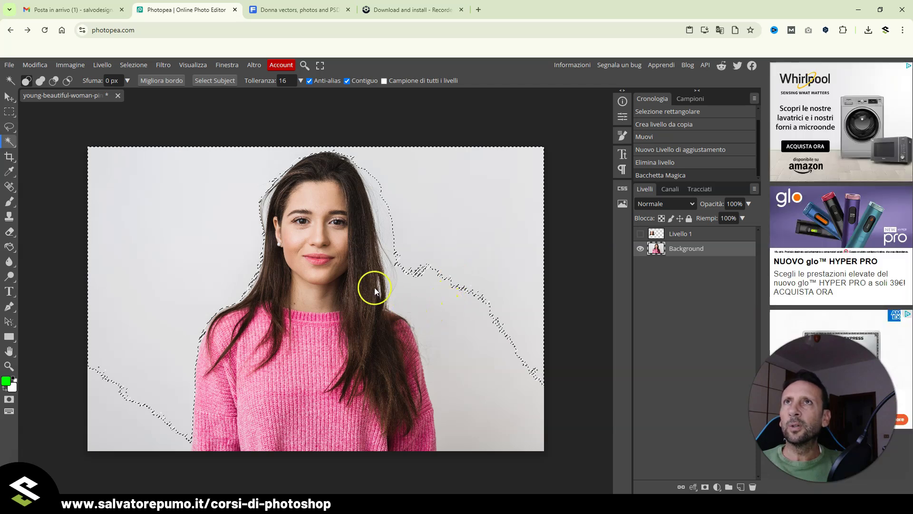
Shift-add the lower-left, shoulder-side and hair-side background areas, then invert the selection
{"action": "key", "text": "shift"}
{"action": "left_click", "coordinate": [132, 430]}
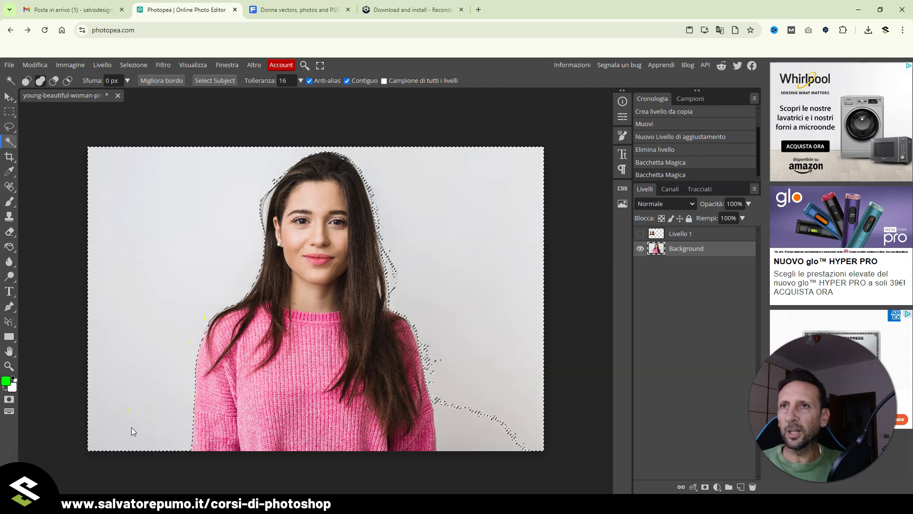
{"action": "left_click", "coordinate": [463, 432]}
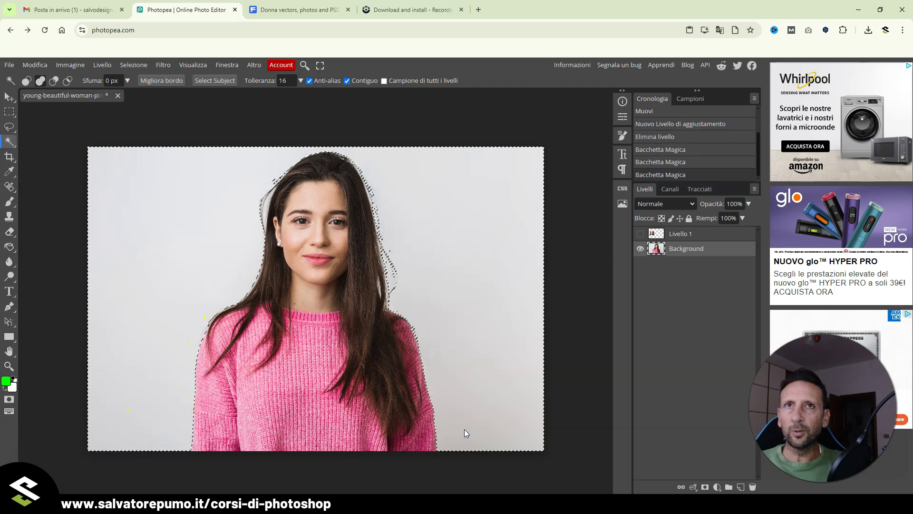
{"action": "left_click", "coordinate": [492, 312]}
{"action": "left_click", "coordinate": [264, 213]}
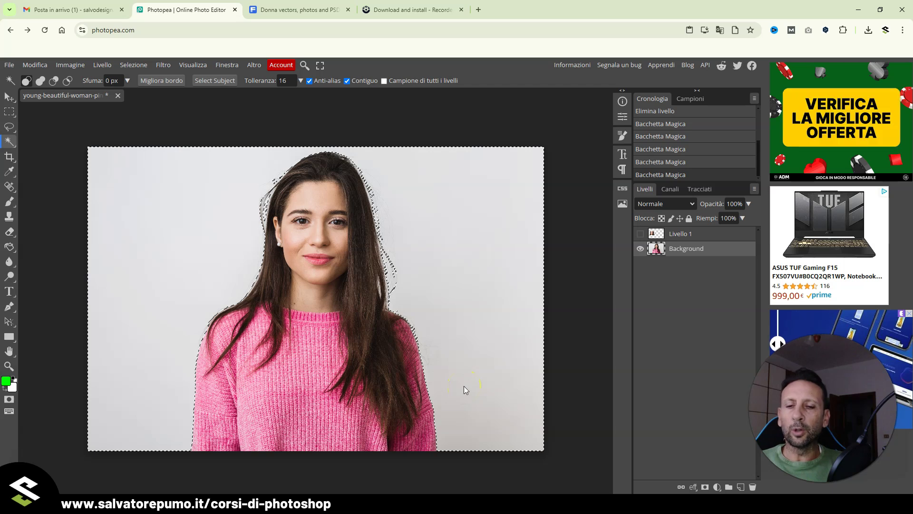
{"action": "key", "text": "ctrl+shift+i"}
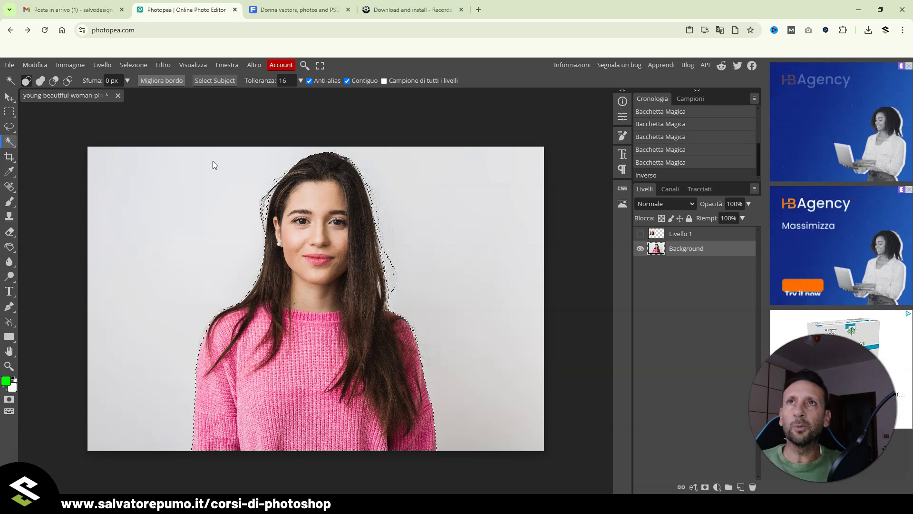
{"action": "key", "text": "ctrl+alt+r"}
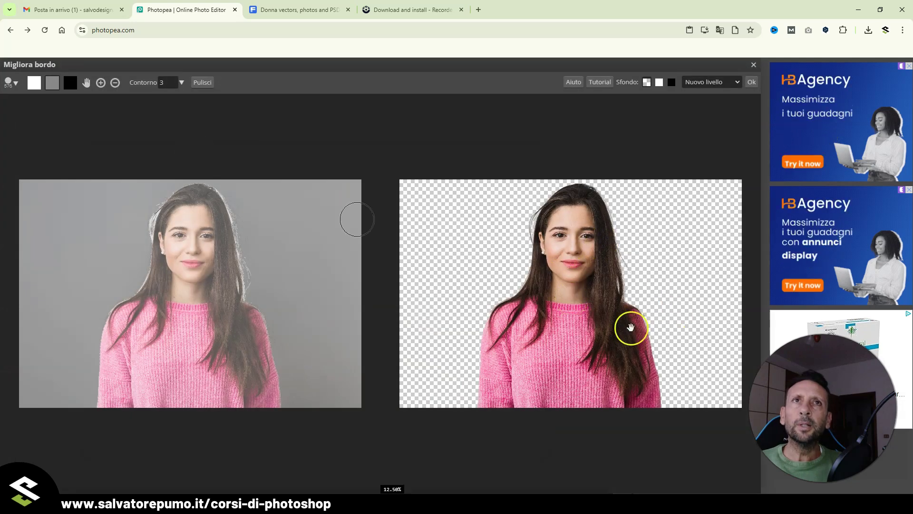
{"action": "scroll", "coordinate": [561, 311], "scroll_direction": "up", "scroll_amount": 2}
{"action": "scroll", "coordinate": [563, 307], "scroll_direction": "up", "scroll_amount": 1}
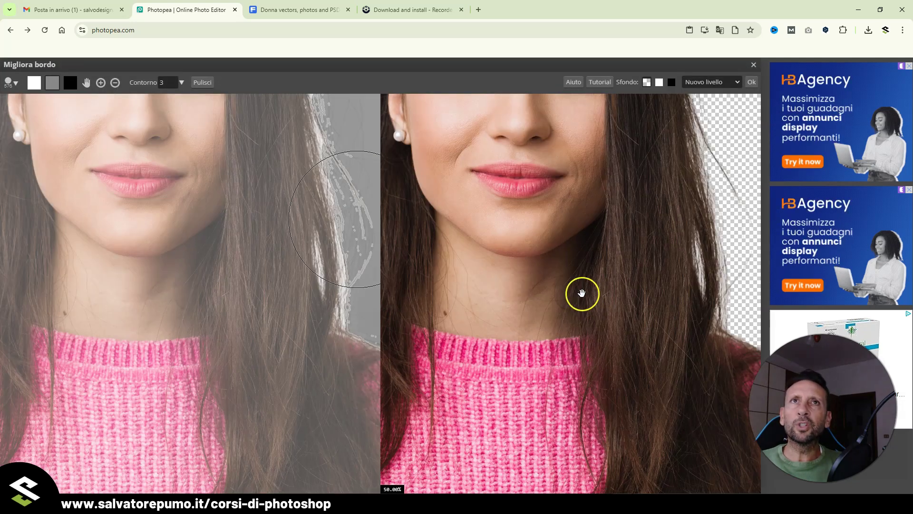
{"action": "scroll", "coordinate": [565, 299], "scroll_direction": "up", "scroll_amount": 1}
{"action": "mouse_move", "coordinate": [565, 299]}
{"action": "left_mouse_down"}
{"action": "mouse_move", "coordinate": [624, 414]}
{"action": "mouse_move", "coordinate": [623, 492]}
{"action": "left_mouse_up"}
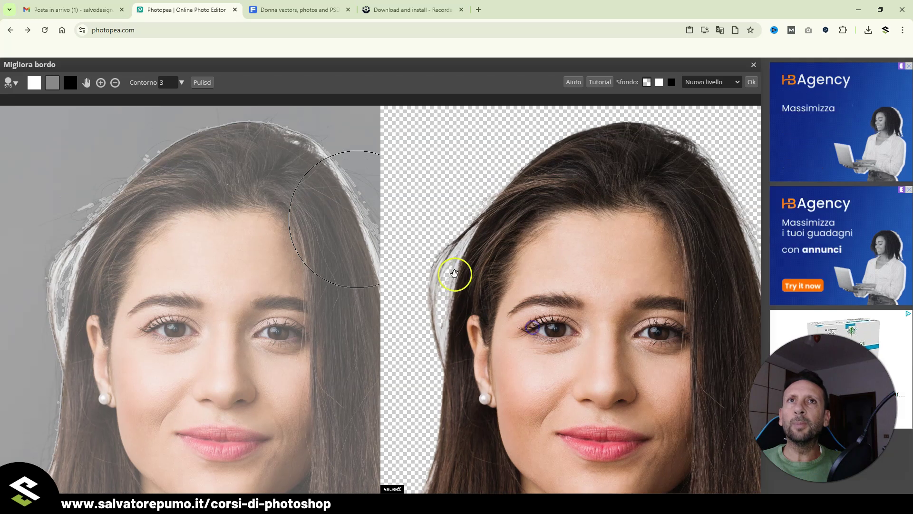
{"action": "mouse_move", "coordinate": [554, 292]}
{"action": "left_mouse_down"}
{"action": "mouse_move", "coordinate": [426, 316]}
{"action": "mouse_move", "coordinate": [612, 261]}
{"action": "mouse_move", "coordinate": [501, 262]}
{"action": "mouse_move", "coordinate": [490, 204]}
{"action": "left_mouse_up"}
{"action": "left_click_drag", "start_coordinate": [479, 384], "coordinate": [536, 327]}
{"action": "mouse_move", "coordinate": [520, 379]}
{"action": "left_mouse_down"}
{"action": "mouse_move", "coordinate": [531, 417]}
{"action": "mouse_move", "coordinate": [471, 253]}
{"action": "left_mouse_up"}
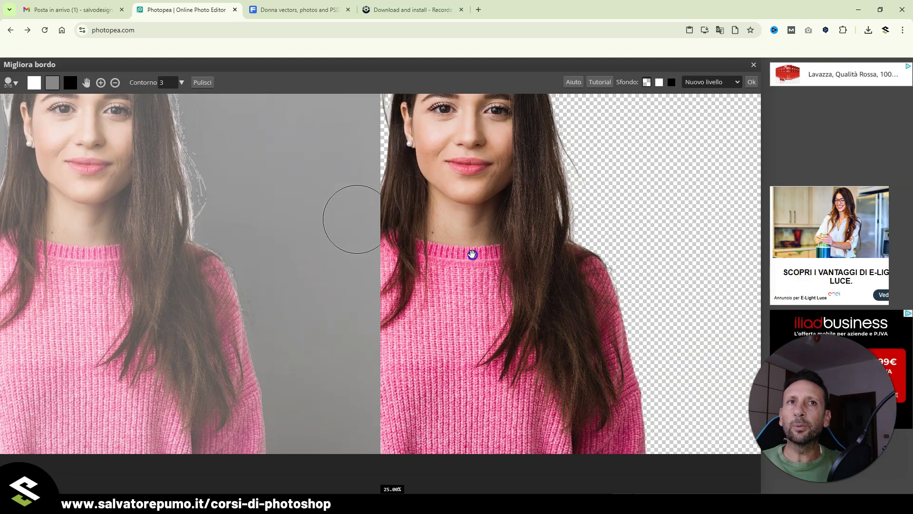
{"action": "scroll", "coordinate": [559, 423], "scroll_direction": "down", "scroll_amount": 1}
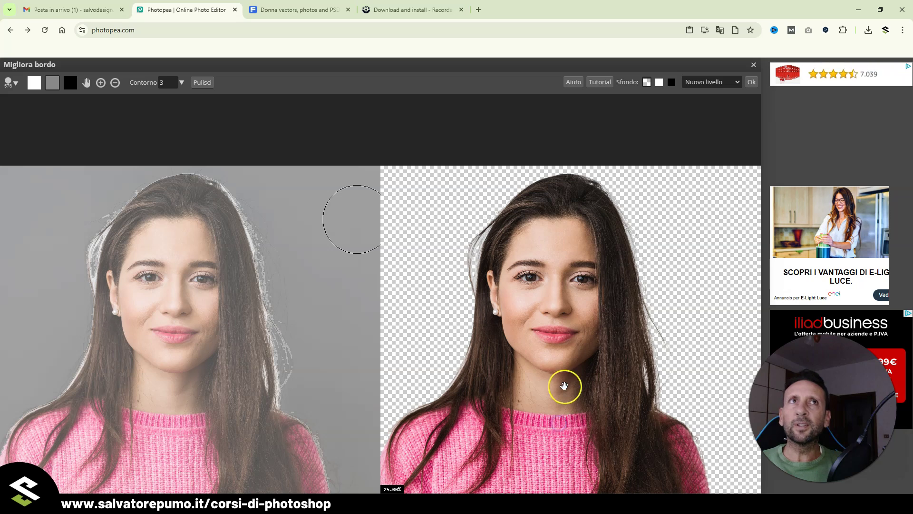
{"action": "scroll", "coordinate": [565, 384], "scroll_direction": "down", "scroll_amount": 1}
{"action": "scroll", "coordinate": [564, 385], "scroll_direction": "up", "scroll_amount": 2}
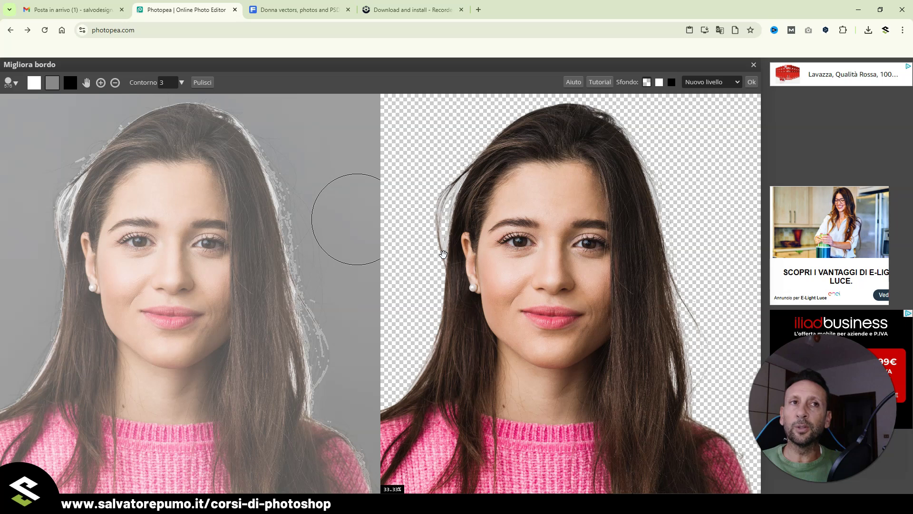
{"action": "mouse_move", "coordinate": [445, 306]}
{"action": "left_mouse_down"}
{"action": "mouse_move", "coordinate": [486, 312]}
{"action": "mouse_move", "coordinate": [469, 319]}
{"action": "left_mouse_up"}
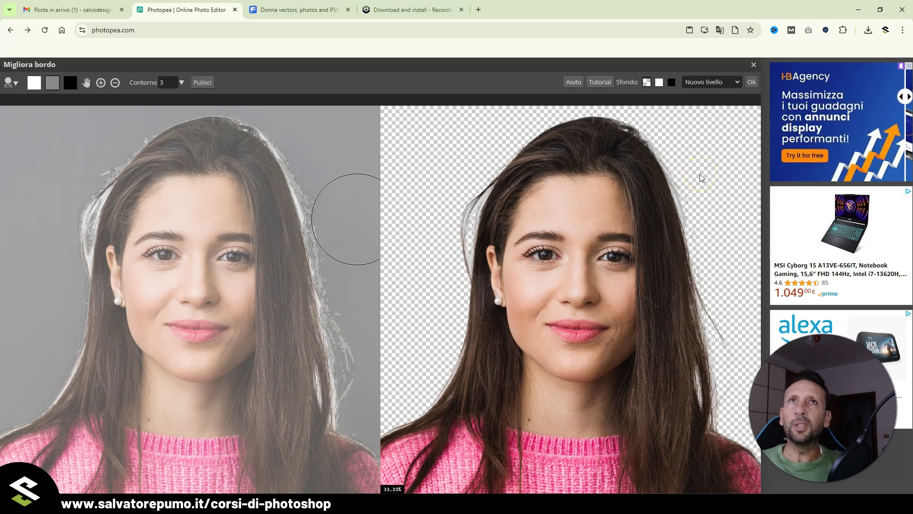
{"action": "left_click", "coordinate": [753, 65]}
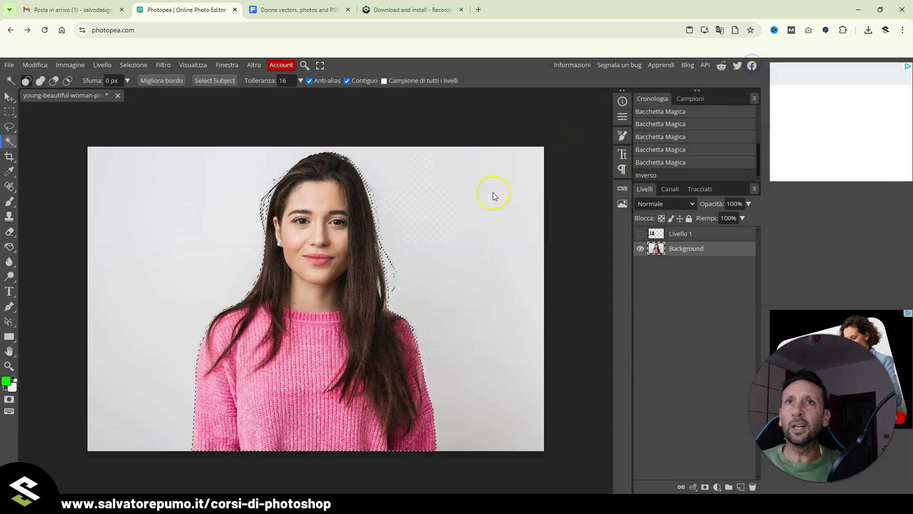
Clear the selection and open the Fill settings twice, closing them without filling
{"action": "key", "text": "ctrl+d"}
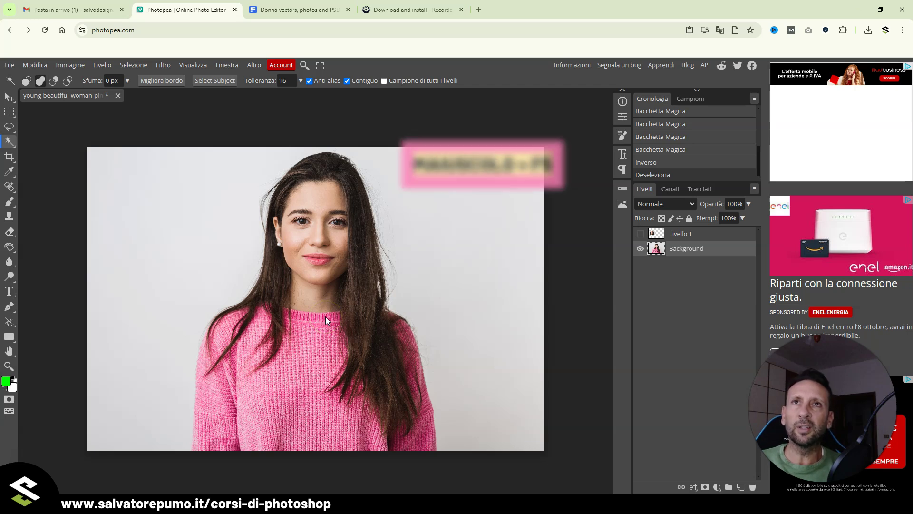
{"action": "key", "text": "shift+F5"}
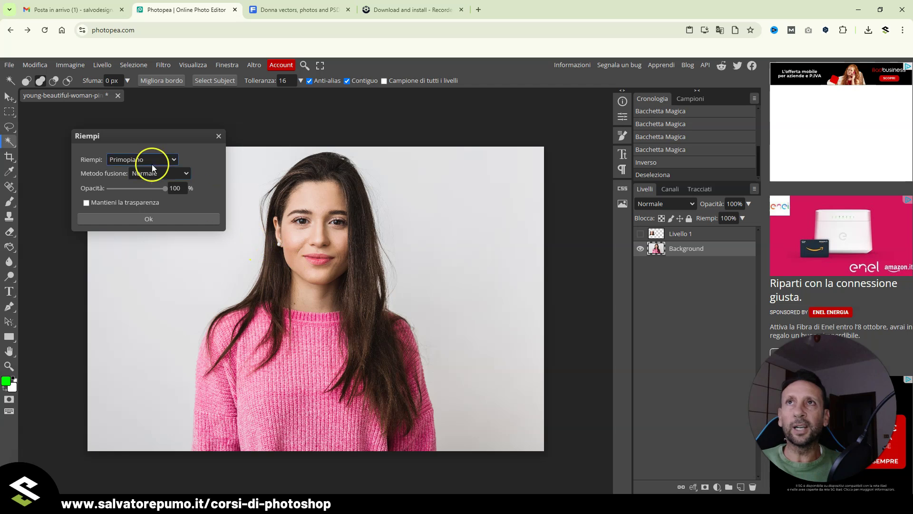
{"action": "left_click", "coordinate": [219, 136]}
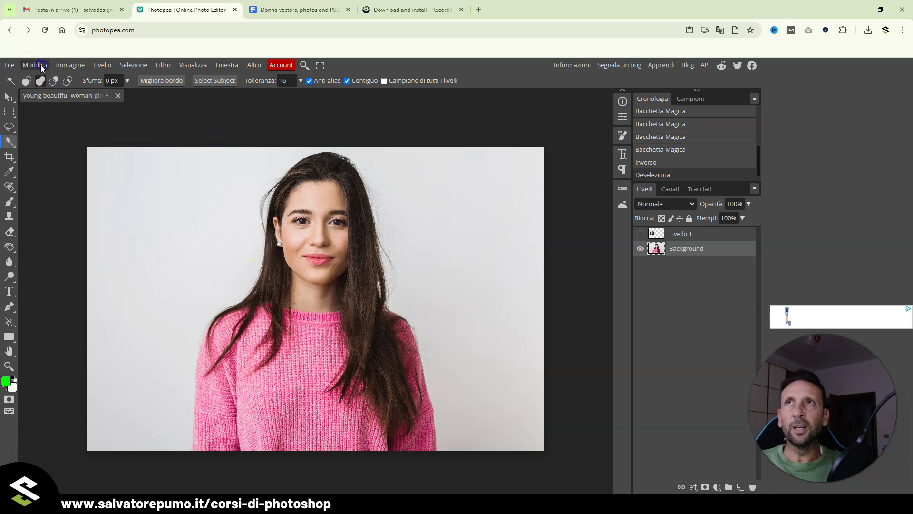
{"action": "left_click", "coordinate": [35, 65]}
{"action": "left_click", "coordinate": [68, 222]}
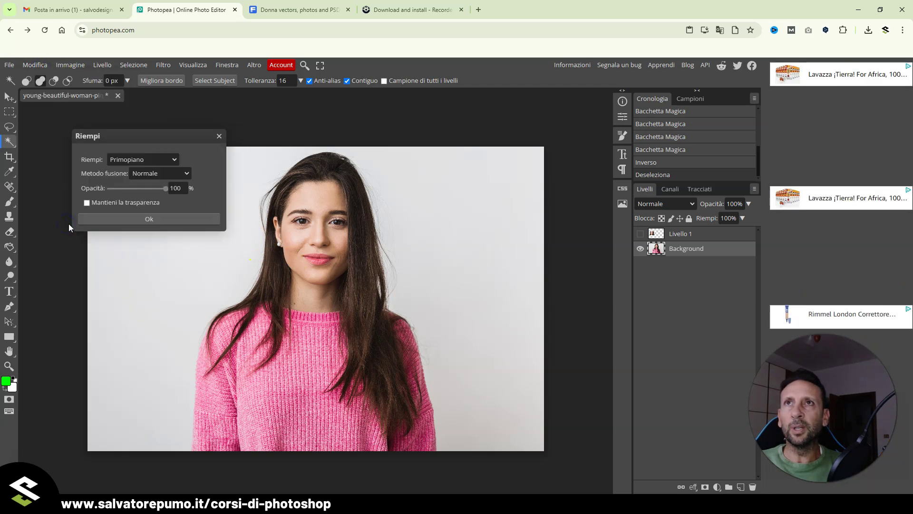
{"action": "left_click", "coordinate": [219, 137]}
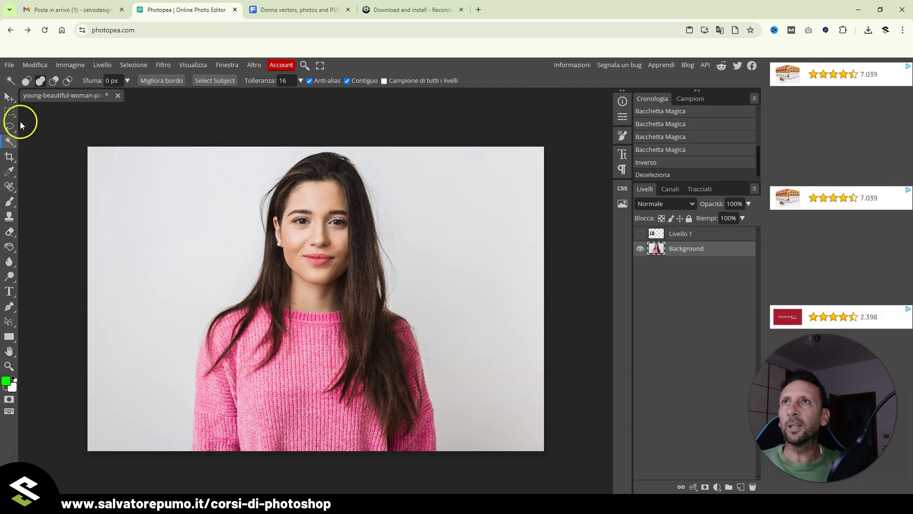
Fill a top-left rectangle with foreground green on a new layer and move it right
{"action": "left_click", "coordinate": [9, 112]}
{"action": "left_click_drag", "start_coordinate": [88, 147], "coordinate": [171, 316]}
{"action": "left_click", "coordinate": [741, 486]}
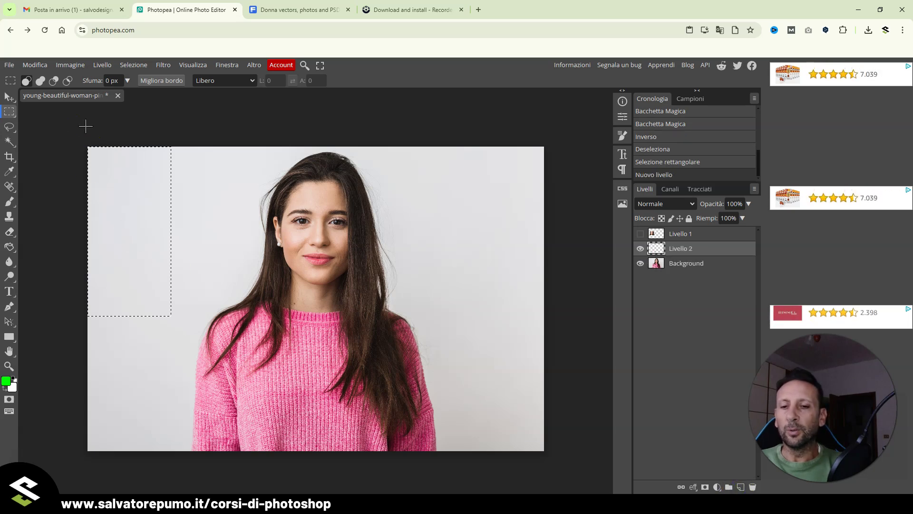
{"action": "key", "text": "shift+F5"}
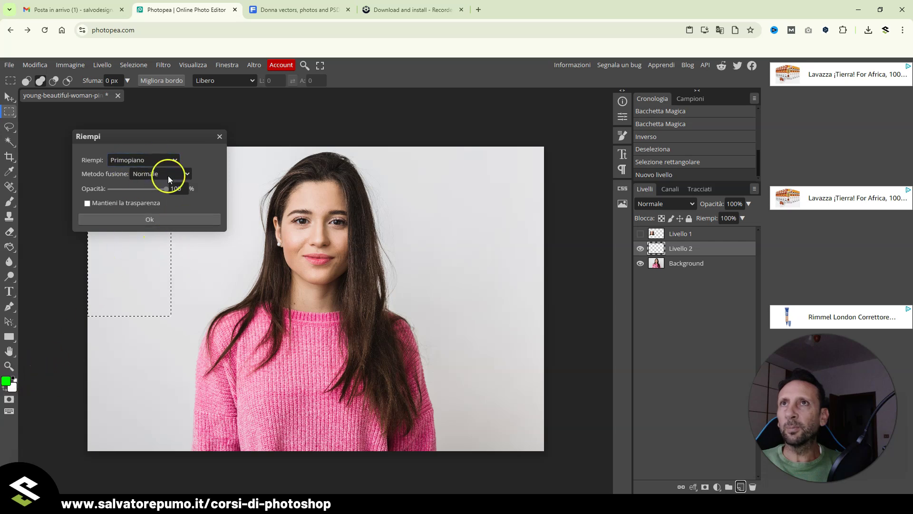
{"action": "left_click", "coordinate": [153, 222]}
{"action": "key", "text": "ctrl+d"}
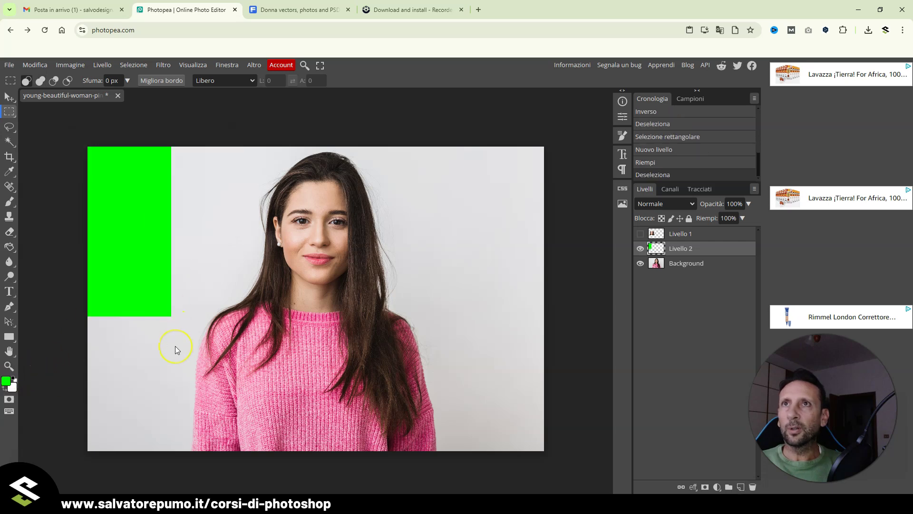
{"action": "key", "text": "v"}
{"action": "mouse_move", "coordinate": [143, 247]}
{"action": "left_mouse_down"}
{"action": "mouse_move", "coordinate": [201, 256]}
{"action": "mouse_move", "coordinate": [513, 244]}
{"action": "mouse_move", "coordinate": [469, 268]}
{"action": "left_mouse_up"}
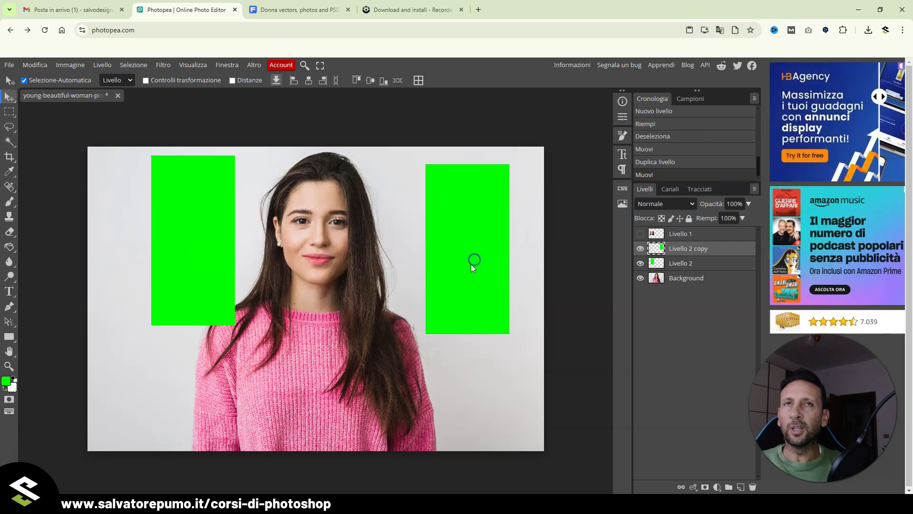
Nudge the right green rectangle into place, recovering from an accidentally opened browser tab
{"action": "mouse_move", "coordinate": [468, 233]}
{"action": "left_mouse_down"}
{"action": "mouse_move", "coordinate": [458, 251]}
{"action": "mouse_move", "coordinate": [469, 267]}
{"action": "left_mouse_up"}
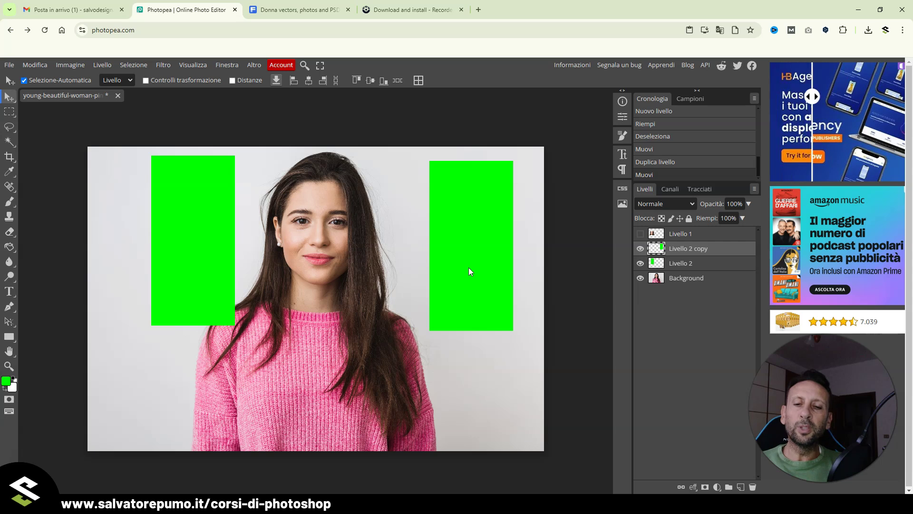
{"action": "key", "text": "ctrl+t"}
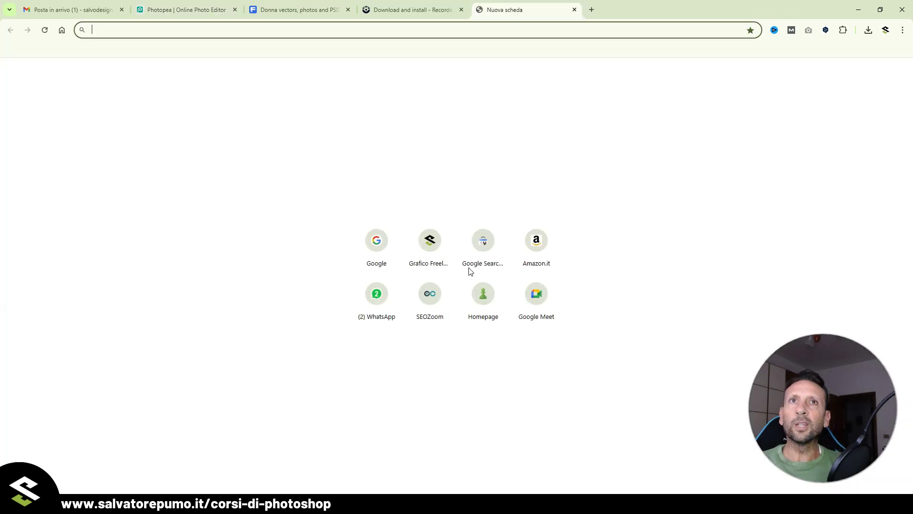
{"action": "left_click", "coordinate": [574, 10]}
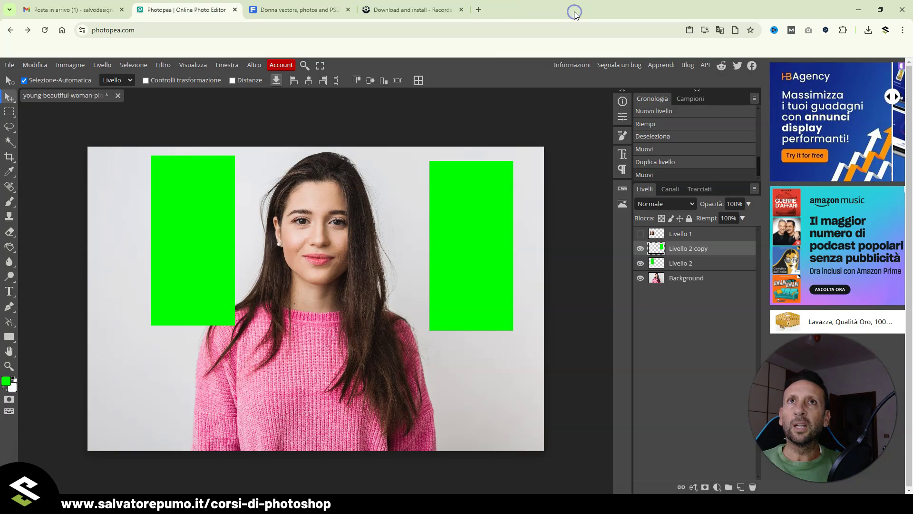
{"action": "key", "text": "Right"}
{"action": "key", "text": "Right"}
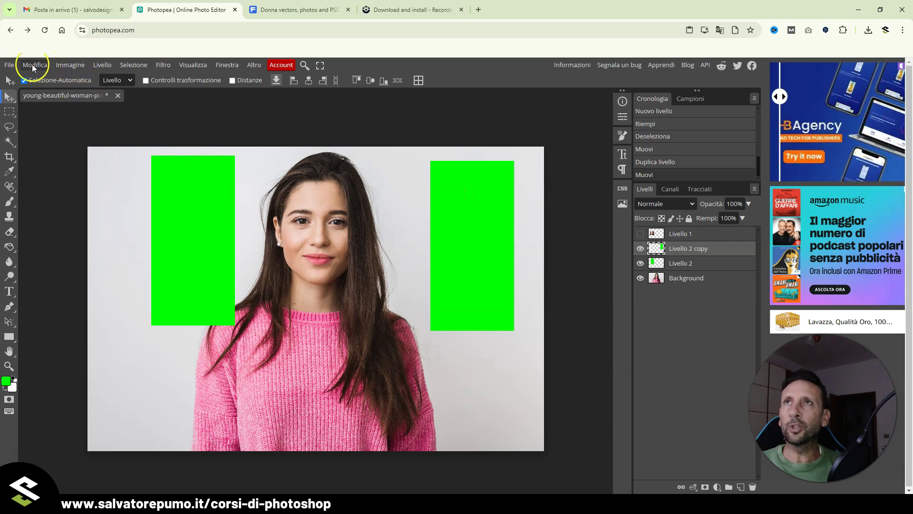
{"action": "left_click", "coordinate": [71, 64]}
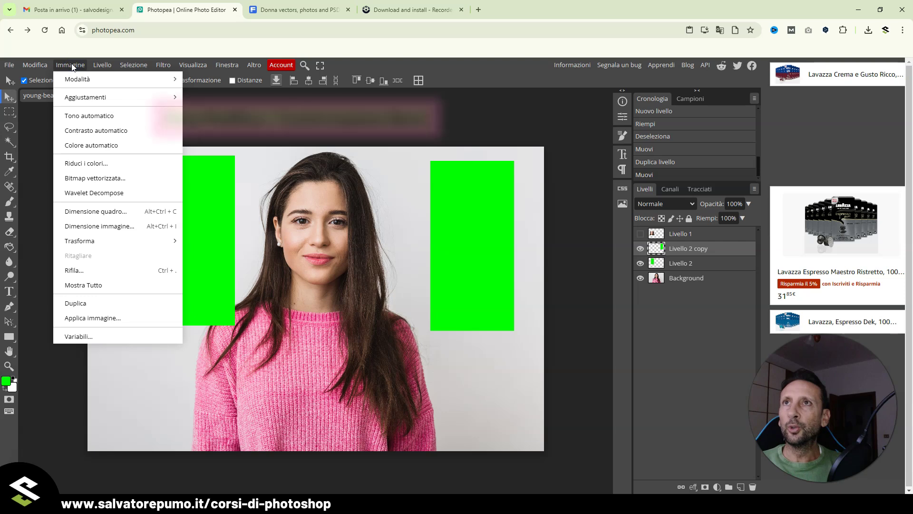
{"action": "left_click", "coordinate": [35, 65]}
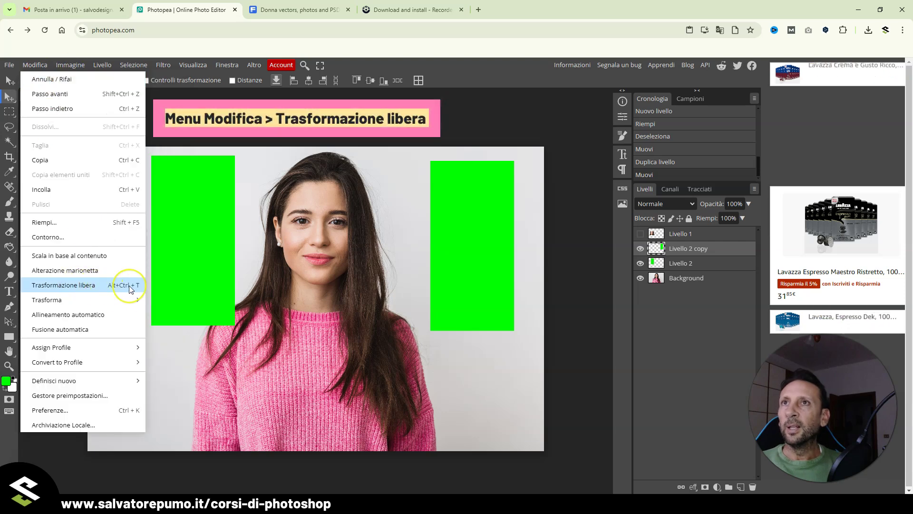
{"action": "left_click", "coordinate": [452, 261]}
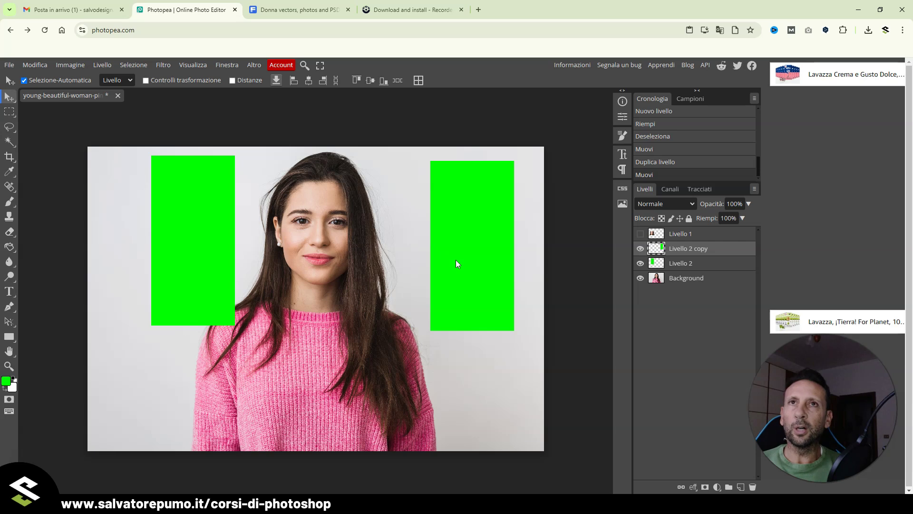
Free-transform Livello 2 copy, rotating it −90° and scaling it to 72.3%
{"action": "key", "text": "ctrl+t"}
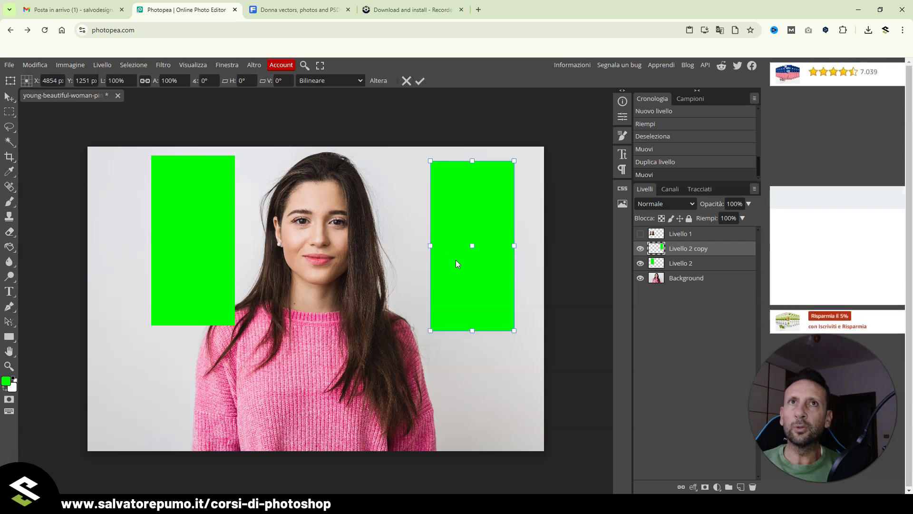
{"action": "mouse_move", "coordinate": [518, 336]}
{"action": "left_mouse_down"}
{"action": "mouse_move", "coordinate": [545, 174]}
{"action": "mouse_move", "coordinate": [545, 205]}
{"action": "mouse_move", "coordinate": [596, 185]}
{"action": "left_mouse_up"}
{"action": "left_click_drag", "start_coordinate": [539, 210], "coordinate": [507, 220]}
{"action": "left_click", "coordinate": [420, 80]}
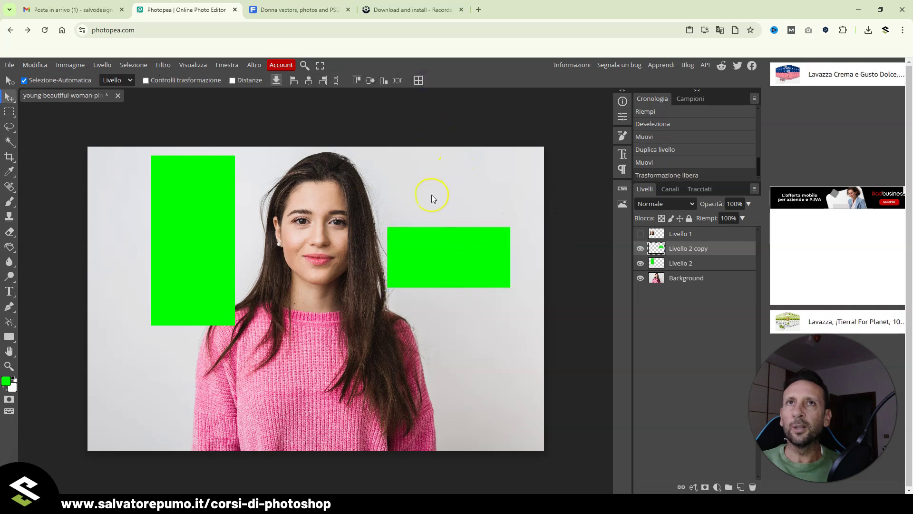
Make the Background layer active and zoom in toward the woman's cheek
{"action": "left_click", "coordinate": [432, 195]}
{"action": "key", "text": "ctrl+plus"}
{"action": "key", "text": "ctrl+plus"}
{"action": "key", "text": "ctrl+plus"}
{"action": "mouse_move", "coordinate": [291, 182]}
{"action": "left_mouse_down"}
{"action": "mouse_move", "coordinate": [384, 343]}
{"action": "mouse_move", "coordinate": [378, 406]}
{"action": "left_mouse_up"}
{"action": "key", "text": "ctrl+plus"}
{"action": "key", "text": "ctrl+plus"}
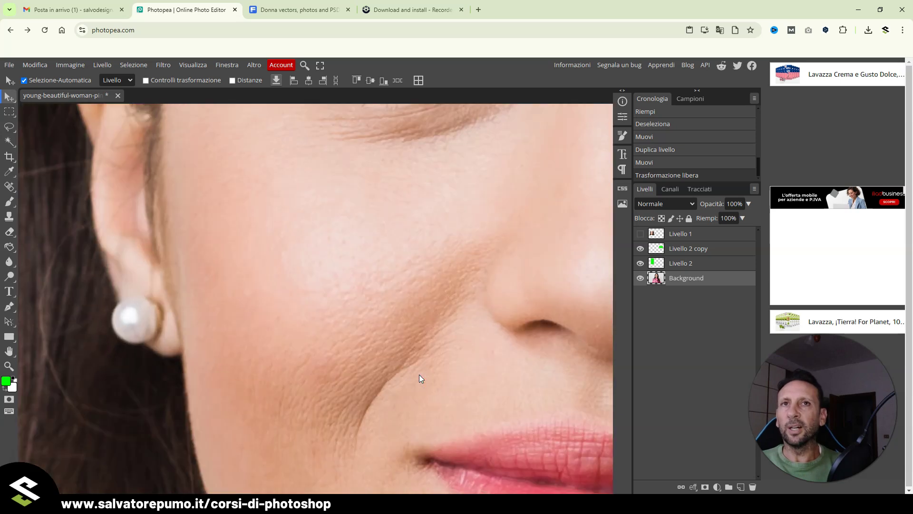
{"action": "left_click_drag", "start_coordinate": [418, 374], "coordinate": [408, 399]}
{"action": "key", "text": "j"}
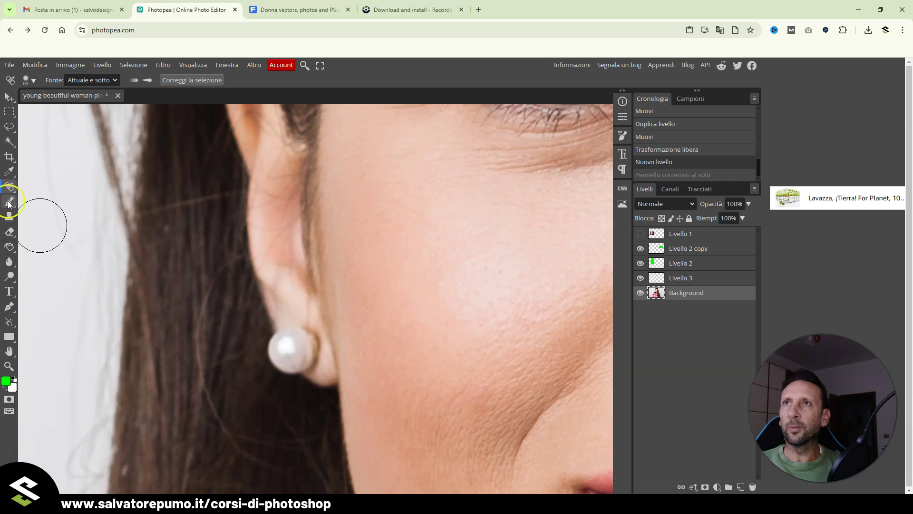
{"action": "left_click", "coordinate": [10, 232]}
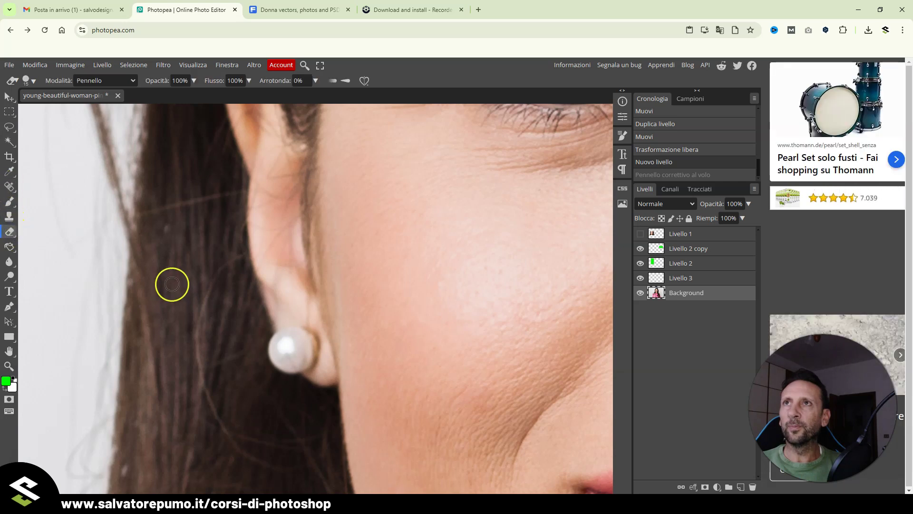
{"action": "left_click", "coordinate": [9, 217]}
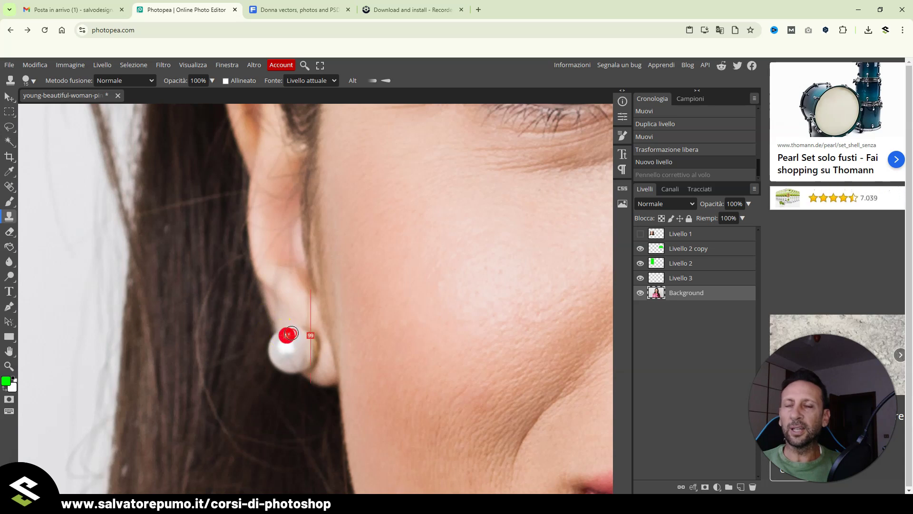
{"action": "left_click_drag", "start_coordinate": [301, 330], "coordinate": [389, 336]}
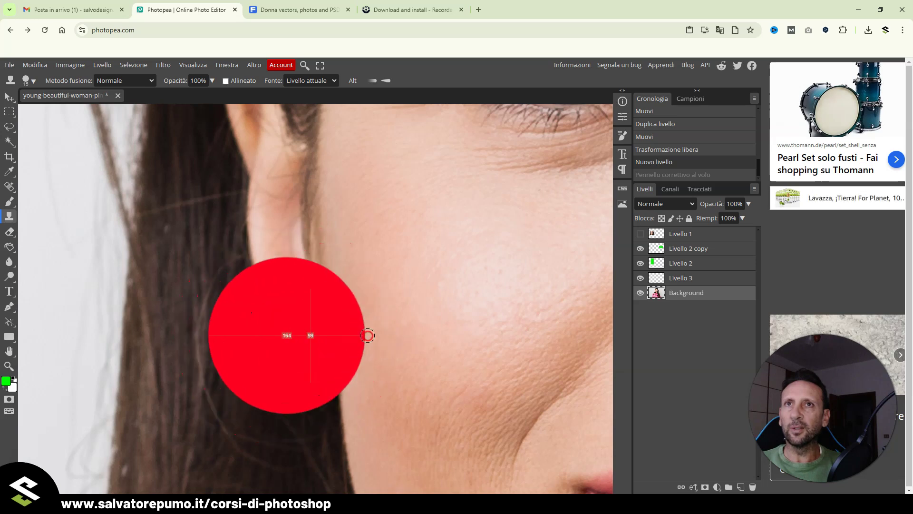
{"action": "mouse_move", "coordinate": [388, 336]}
{"action": "left_mouse_down"}
{"action": "mouse_move", "coordinate": [303, 332]}
{"action": "mouse_move", "coordinate": [317, 331]}
{"action": "left_mouse_up"}
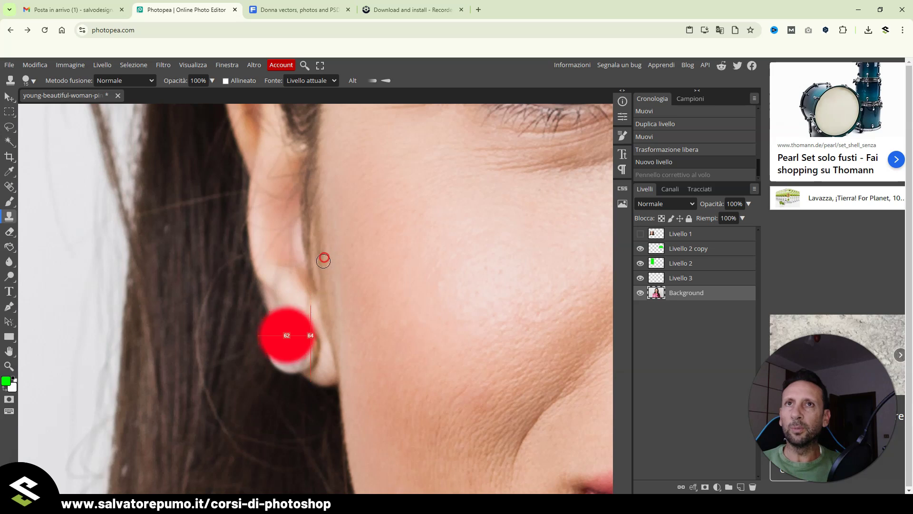
{"action": "left_click_drag", "start_coordinate": [332, 204], "coordinate": [320, 290]}
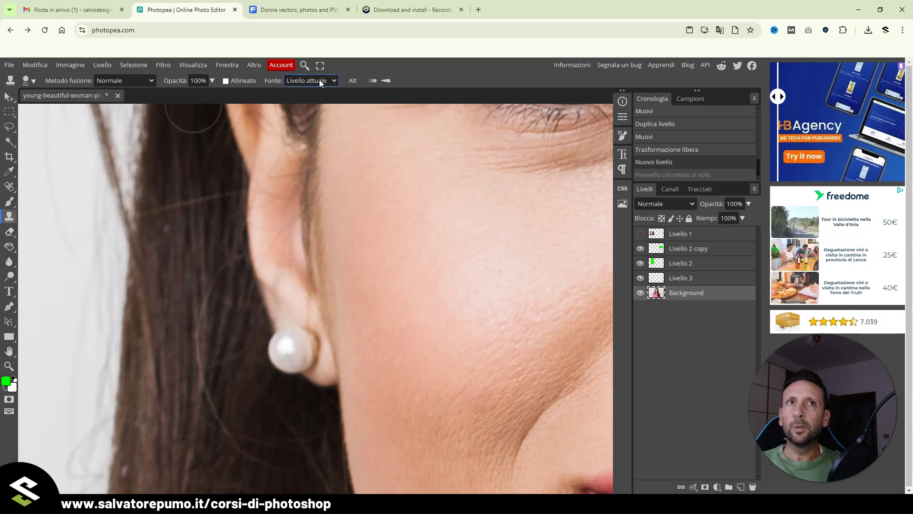
{"action": "left_click", "coordinate": [688, 279]}
{"action": "left_click", "coordinate": [309, 80]}
{"action": "left_click", "coordinate": [306, 102]}
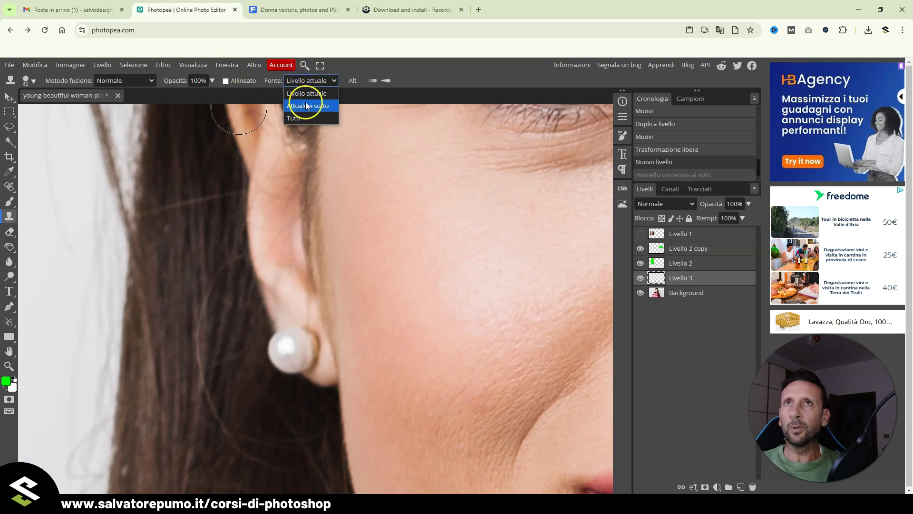
{"action": "left_click", "coordinate": [297, 337], "text": "alt"}
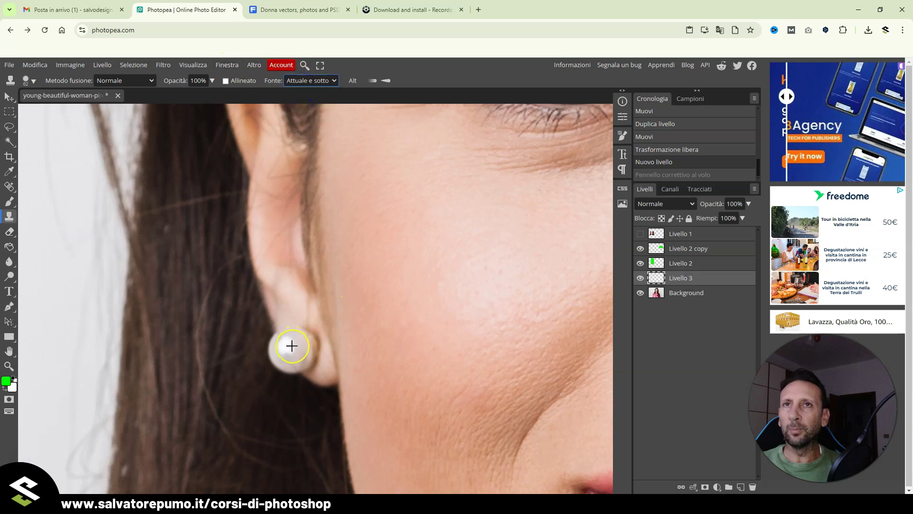
{"action": "left_click_drag", "start_coordinate": [339, 343], "coordinate": [349, 344]}
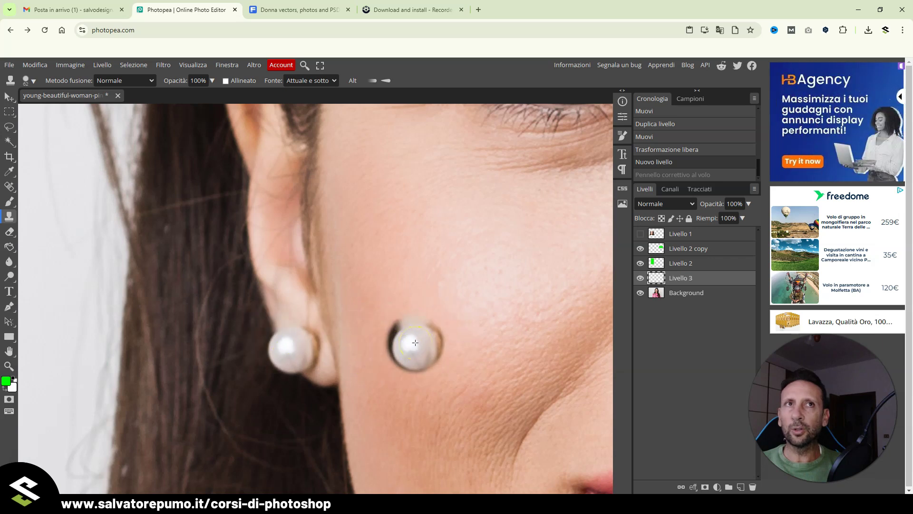
{"action": "left_click", "coordinate": [415, 342]}
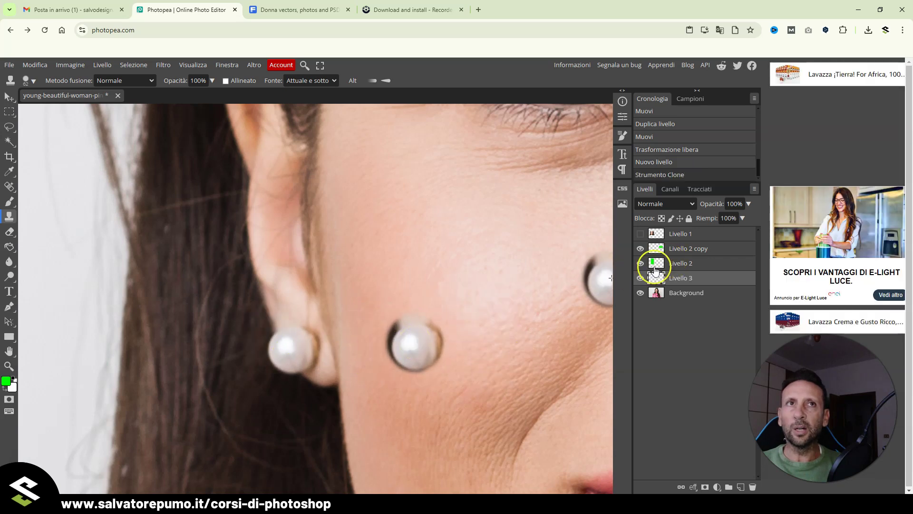
{"action": "left_click", "coordinate": [640, 278]}
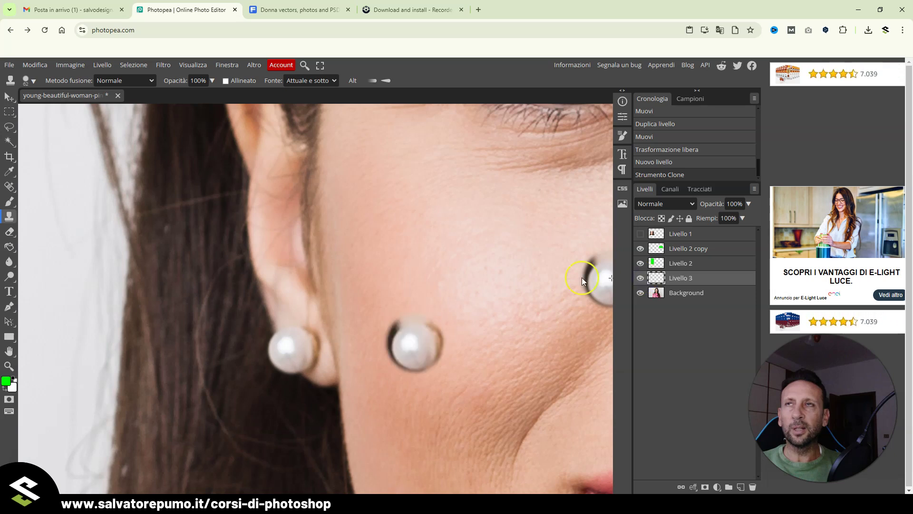
{"action": "left_click", "coordinate": [9, 97]}
{"action": "mouse_move", "coordinate": [427, 361]}
{"action": "left_mouse_down"}
{"action": "mouse_move", "coordinate": [316, 327]}
{"action": "mouse_move", "coordinate": [292, 352]}
{"action": "mouse_move", "coordinate": [186, 330]}
{"action": "left_mouse_up"}
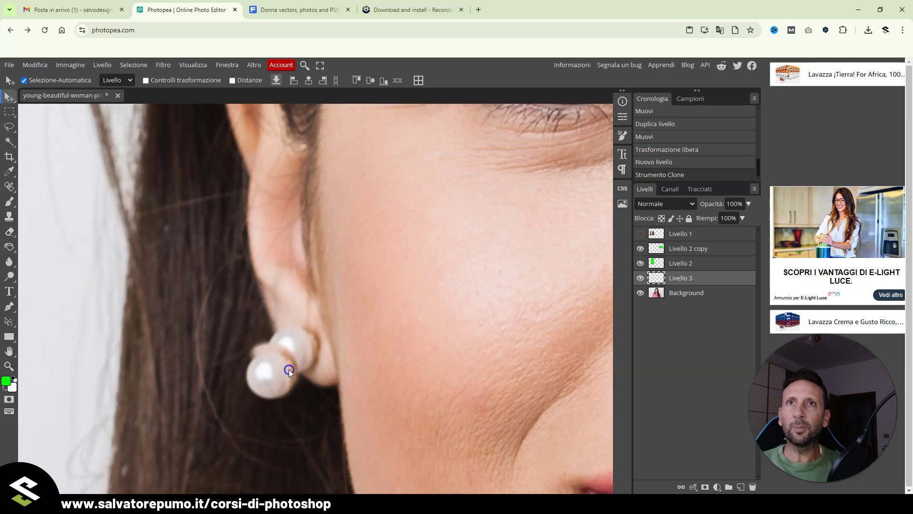
Delete the cloned pearl layer Livello 3 and bring the left eye into view
{"action": "key", "text": "Delete"}
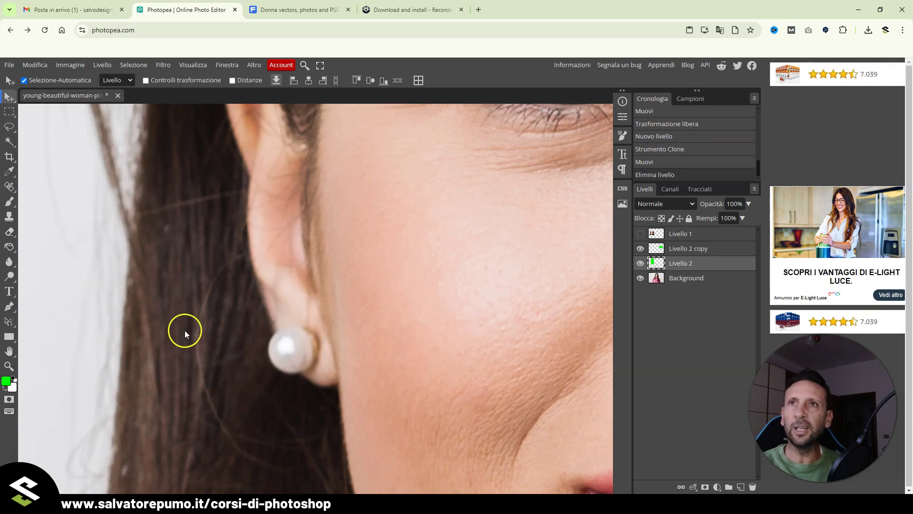
{"action": "scroll", "coordinate": [389, 322], "scroll_direction": "down", "scroll_amount": 3}
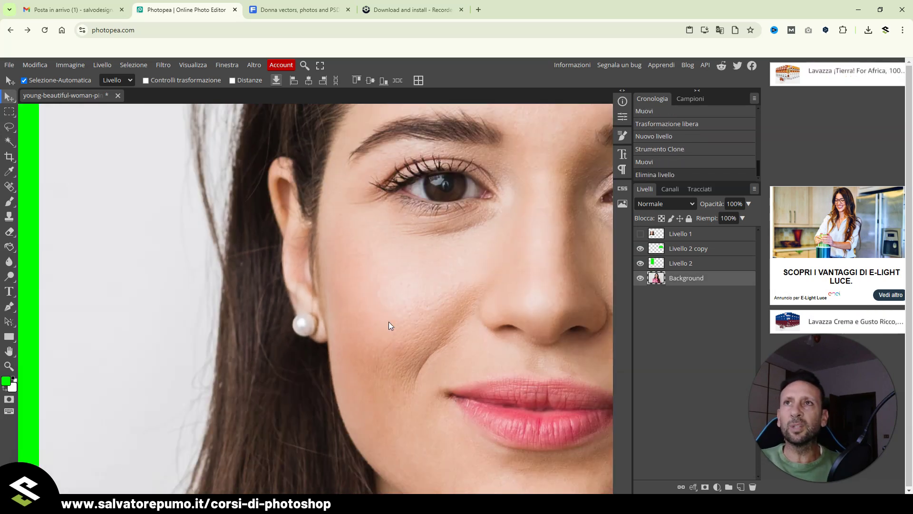
{"action": "left_click_drag", "start_coordinate": [389, 322], "coordinate": [275, 363]}
{"action": "scroll", "coordinate": [359, 393], "scroll_direction": "up", "scroll_amount": 1}
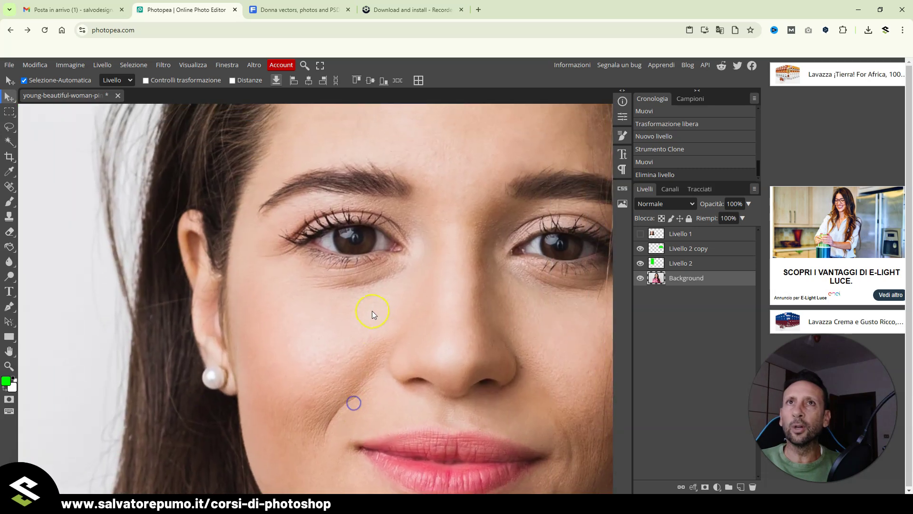
{"action": "scroll", "coordinate": [372, 310], "scroll_direction": "up", "scroll_amount": 5}
{"action": "mouse_move", "coordinate": [375, 304]}
{"action": "left_mouse_down"}
{"action": "mouse_move", "coordinate": [291, 406]}
{"action": "mouse_move", "coordinate": [305, 404]}
{"action": "left_mouse_up"}
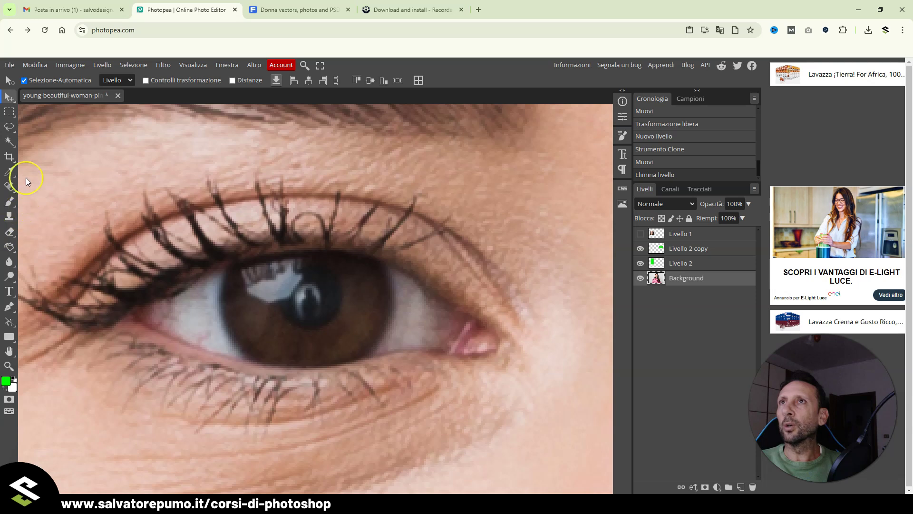
Lasso-select the brown iris of the left eye, subtracting the pupil highlight with Alt
{"action": "key", "text": "l"}
{"action": "mouse_move", "coordinate": [237, 265]}
{"action": "left_mouse_down"}
{"action": "mouse_move", "coordinate": [221, 307]}
{"action": "mouse_move", "coordinate": [236, 345]}
{"action": "mouse_move", "coordinate": [276, 367]}
{"action": "mouse_move", "coordinate": [337, 363]}
{"action": "mouse_move", "coordinate": [382, 337]}
{"action": "mouse_move", "coordinate": [387, 286]}
{"action": "mouse_move", "coordinate": [366, 251]}
{"action": "mouse_move", "coordinate": [308, 244]}
{"action": "mouse_move", "coordinate": [236, 264]}
{"action": "left_mouse_up"}
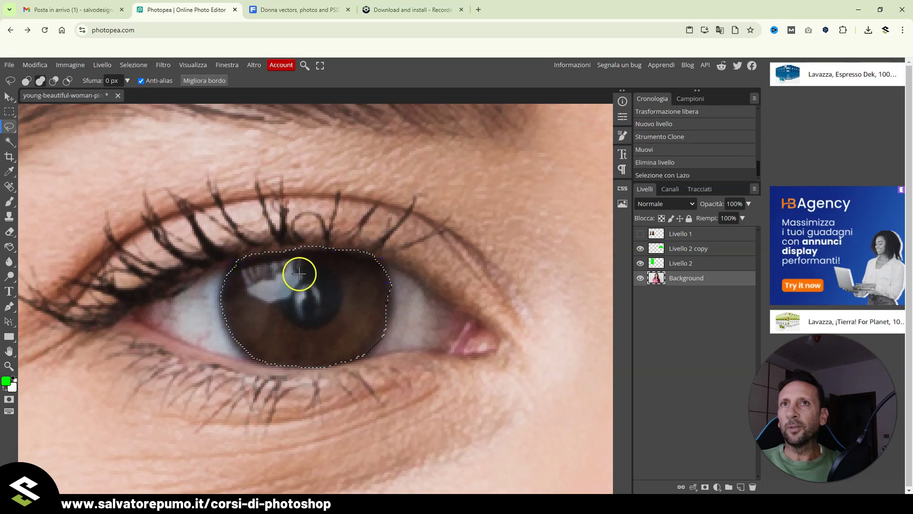
{"action": "key", "text": "alt"}
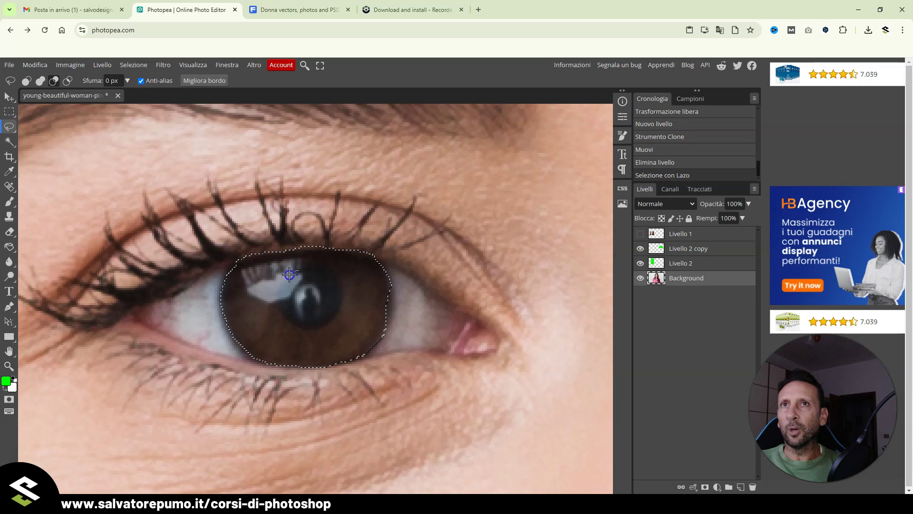
{"action": "mouse_move", "coordinate": [278, 293]}
{"action": "left_mouse_down"}
{"action": "mouse_move", "coordinate": [298, 323]}
{"action": "mouse_move", "coordinate": [342, 292]}
{"action": "mouse_move", "coordinate": [326, 269]}
{"action": "mouse_move", "coordinate": [291, 271]}
{"action": "left_mouse_up"}
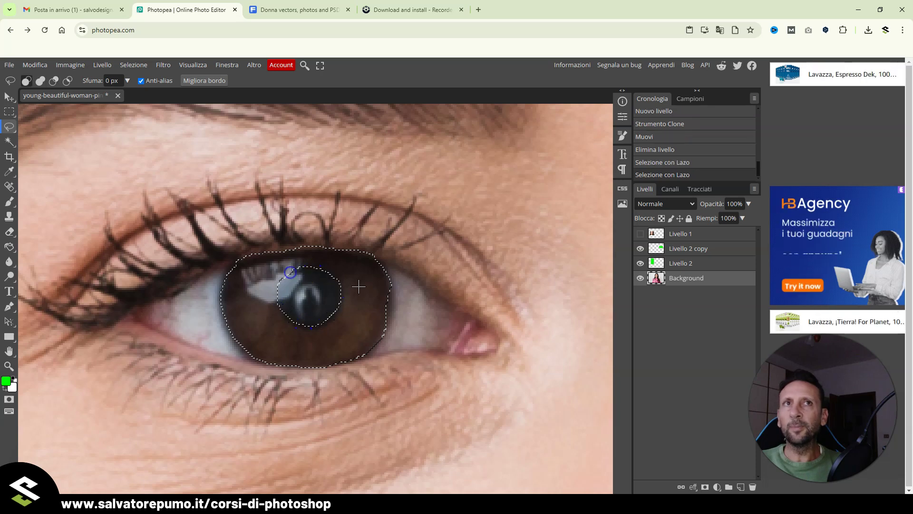
{"action": "left_click", "coordinate": [717, 487]}
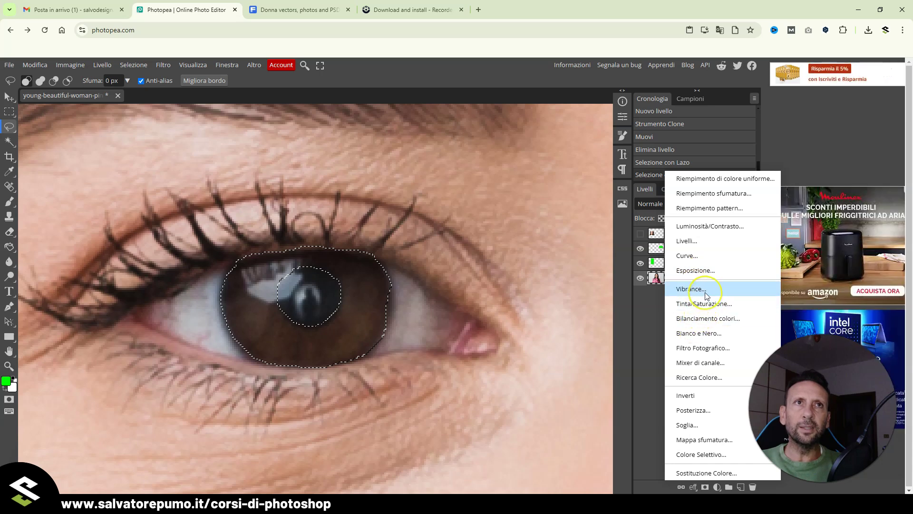
Add a Tinta/Saturazione layer on the iris with Tonalità 54 and Saturazione 40, then close Proprietà
{"action": "left_click", "coordinate": [703, 304]}
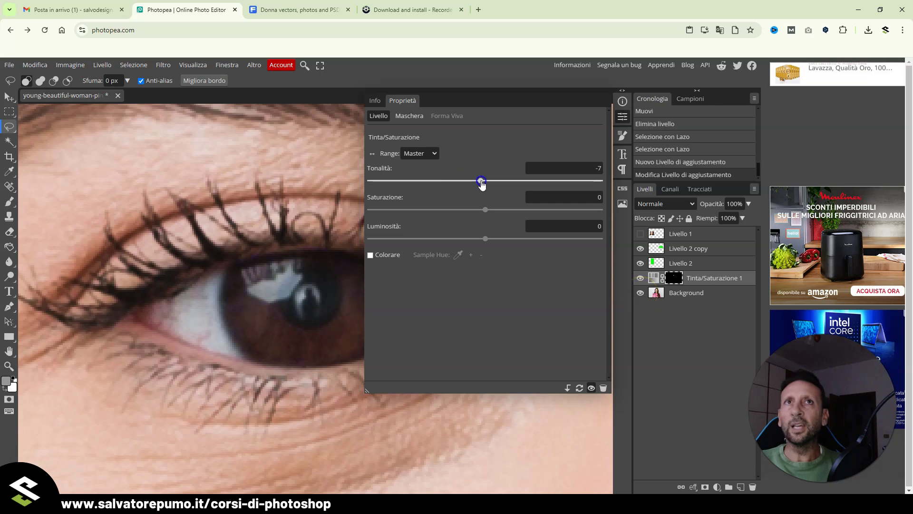
{"action": "left_click_drag", "start_coordinate": [485, 181], "coordinate": [527, 182]}
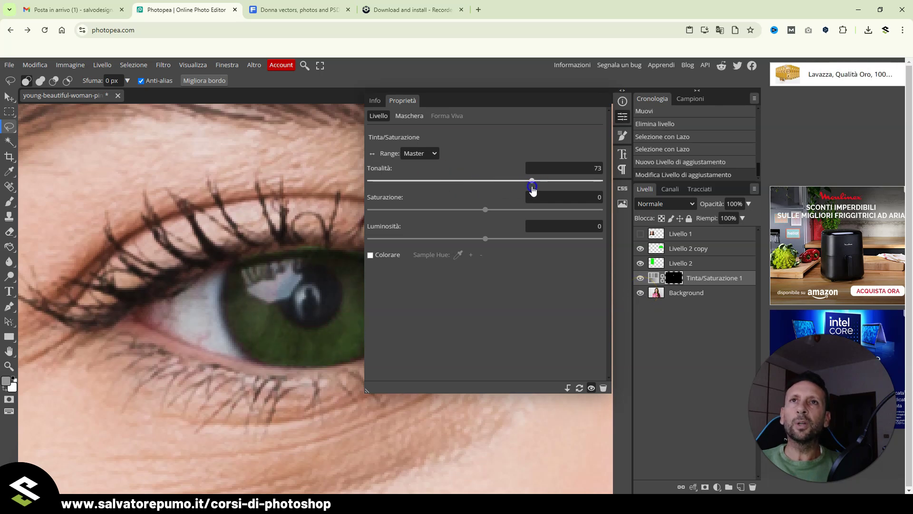
{"action": "left_click_drag", "start_coordinate": [485, 209], "coordinate": [509, 210]}
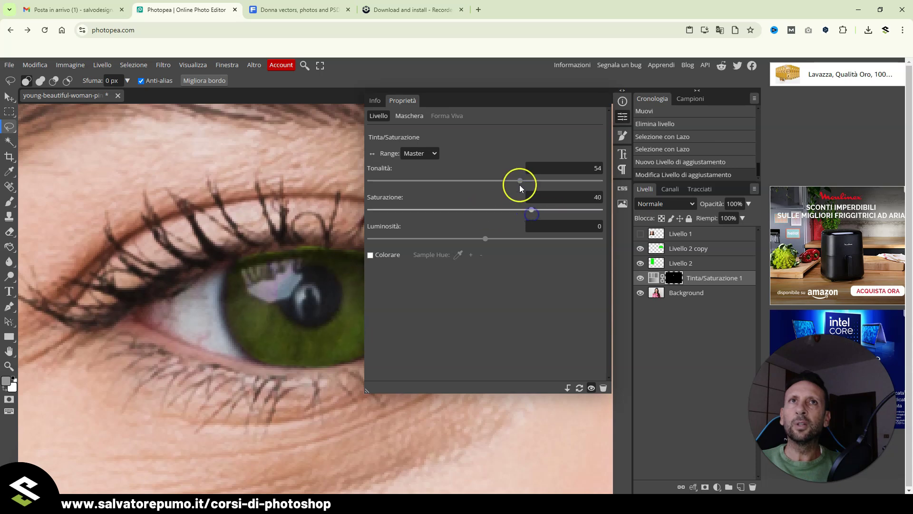
{"action": "left_click", "coordinate": [624, 98]}
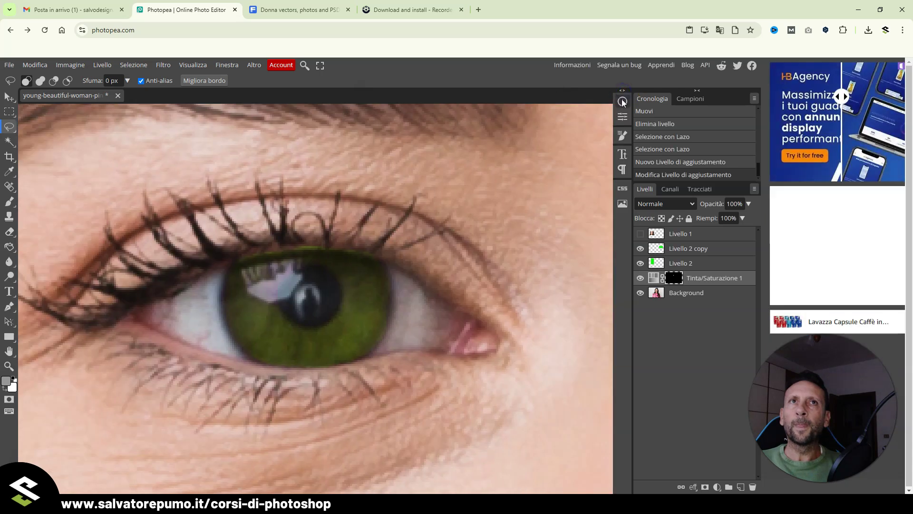
{"action": "scroll", "coordinate": [286, 261], "scroll_direction": "up", "scroll_amount": 3}
{"action": "scroll", "coordinate": [271, 267], "scroll_direction": "down", "scroll_amount": 3}
{"action": "scroll", "coordinate": [284, 278], "scroll_direction": "up", "scroll_amount": 2}
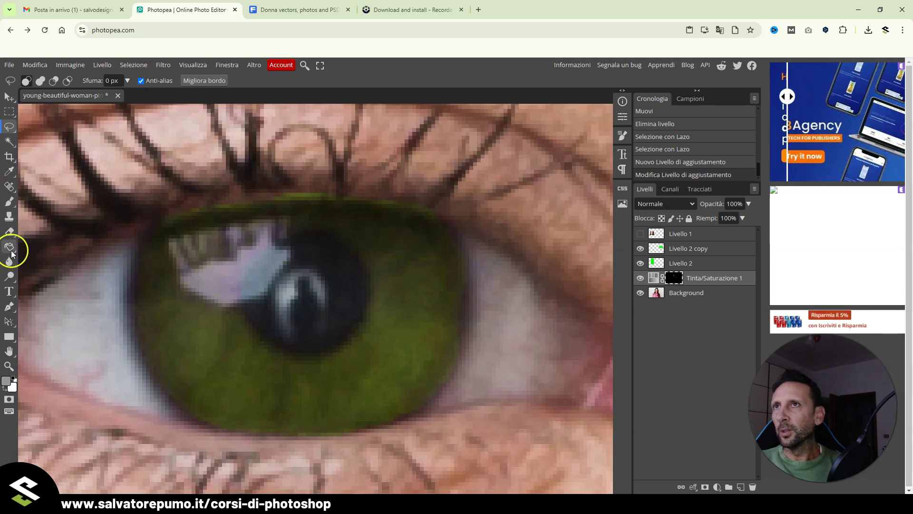
With a tiny brush, paint on the adjustment mask along the upper eyelid, swapping colours
{"action": "left_click", "coordinate": [10, 201]}
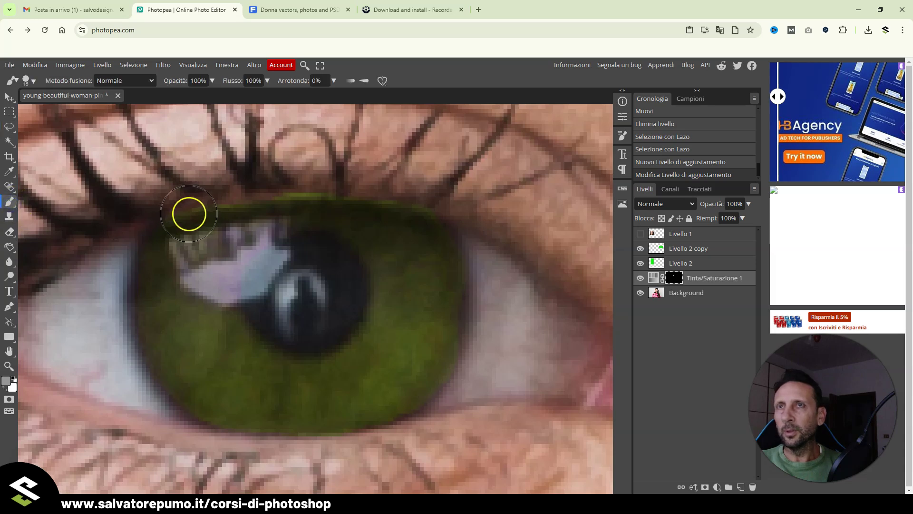
{"action": "key", "text": "bracketleft"}
{"action": "key", "text": "bracketleft"}
{"action": "key", "text": "bracketleft"}
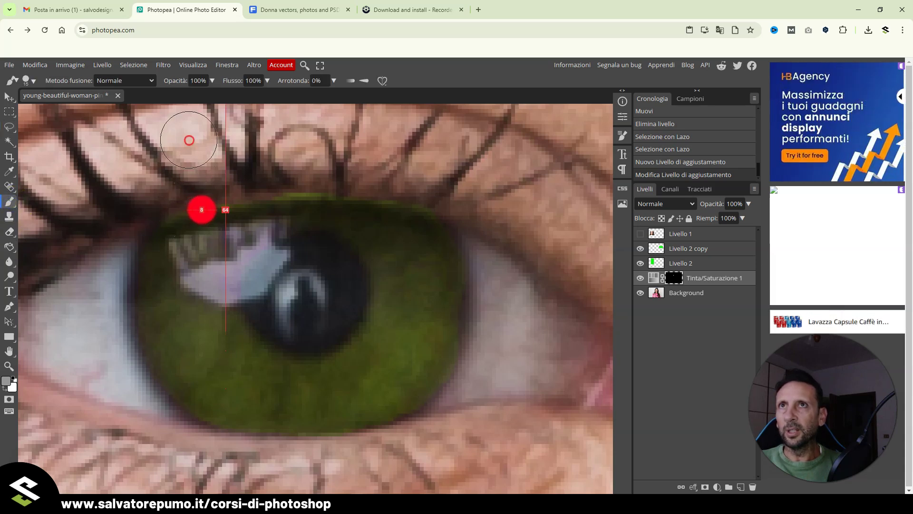
{"action": "mouse_move", "coordinate": [201, 170]}
{"action": "left_mouse_down"}
{"action": "mouse_move", "coordinate": [178, 193]}
{"action": "mouse_move", "coordinate": [121, 187]}
{"action": "left_mouse_up"}
{"action": "key", "text": "x"}
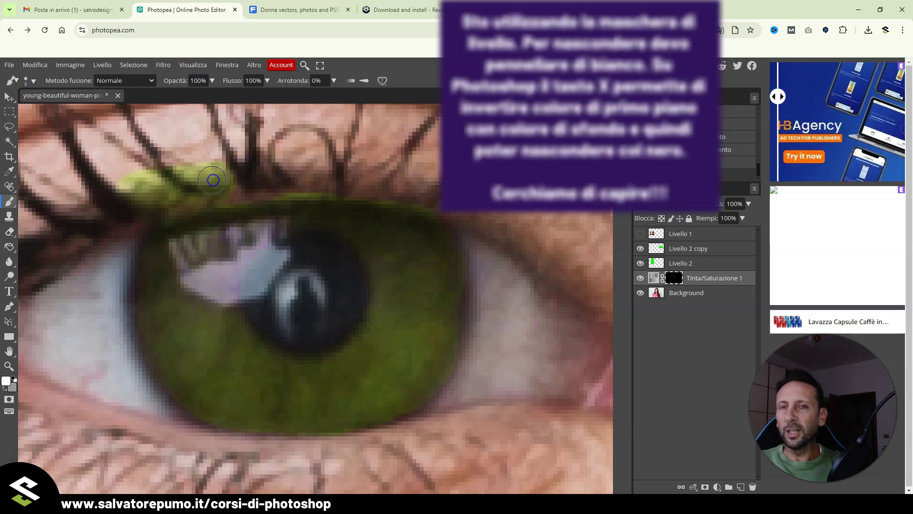
{"action": "key", "text": "x"}
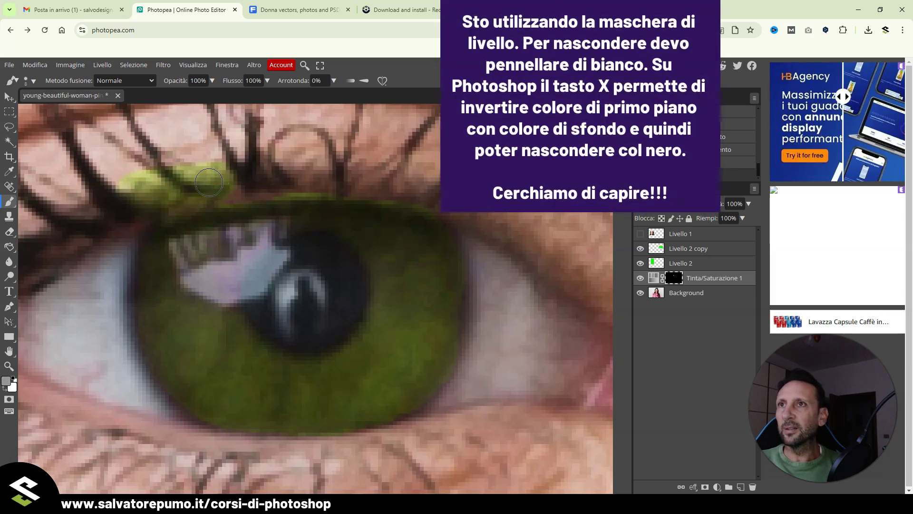
{"action": "left_click", "coordinate": [172, 242]}
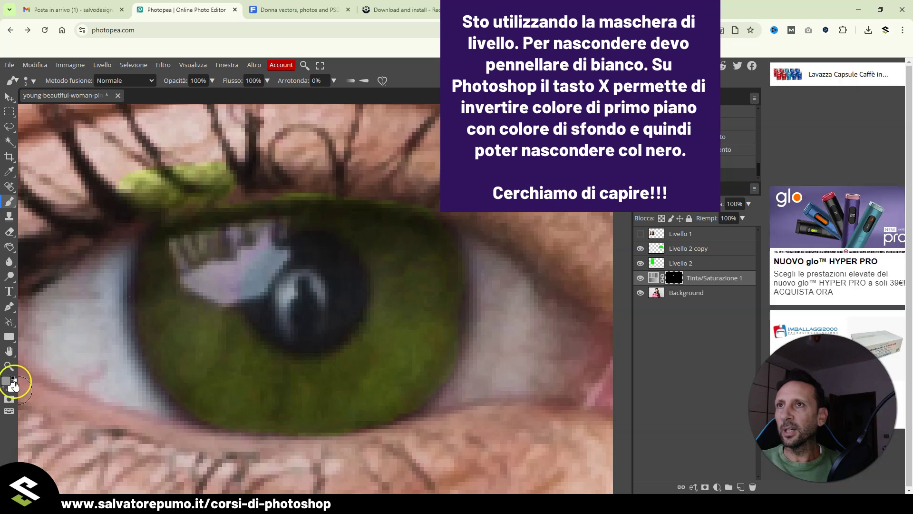
{"action": "left_click", "coordinate": [100, 284]}
{"action": "left_click_drag", "start_coordinate": [189, 183], "coordinate": [185, 166]}
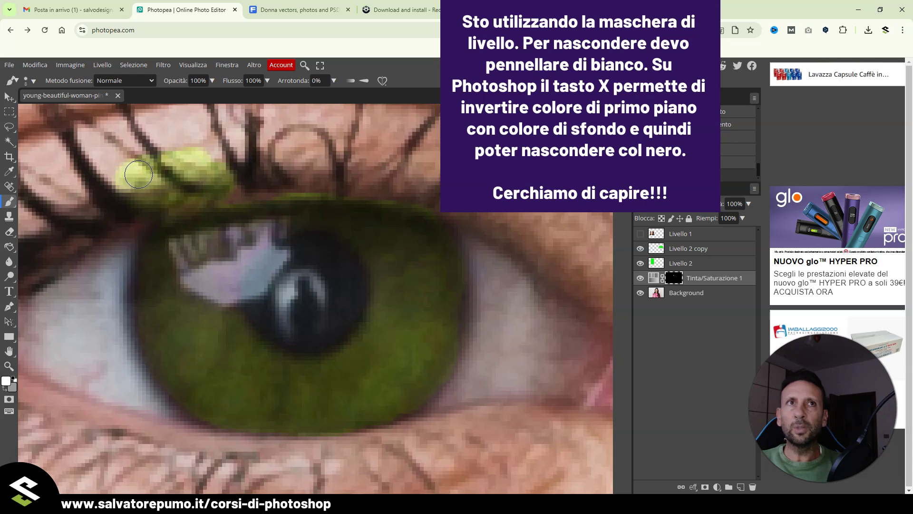
Reselect the Tinta/Saturazione 1 layer and reopen its adjustment properties
{"action": "left_click", "coordinate": [699, 287]}
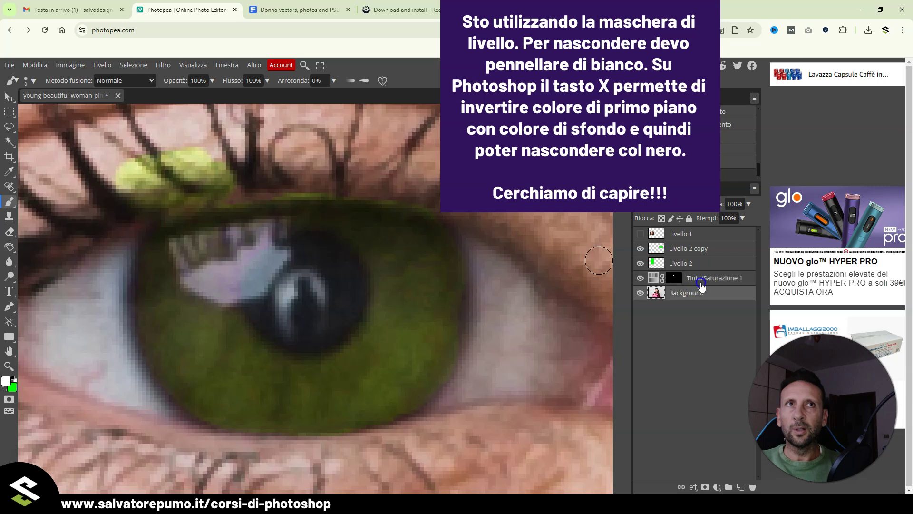
{"action": "left_click", "coordinate": [703, 280]}
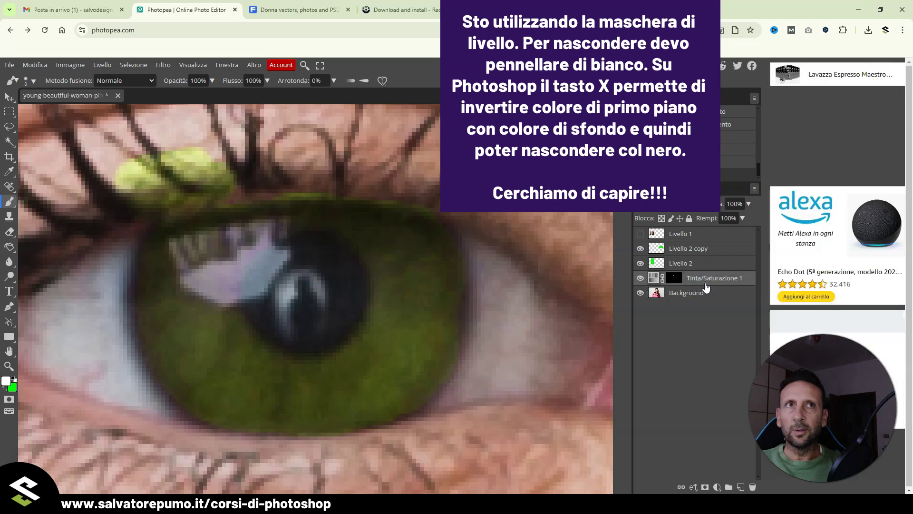
{"action": "left_click", "coordinate": [705, 285]}
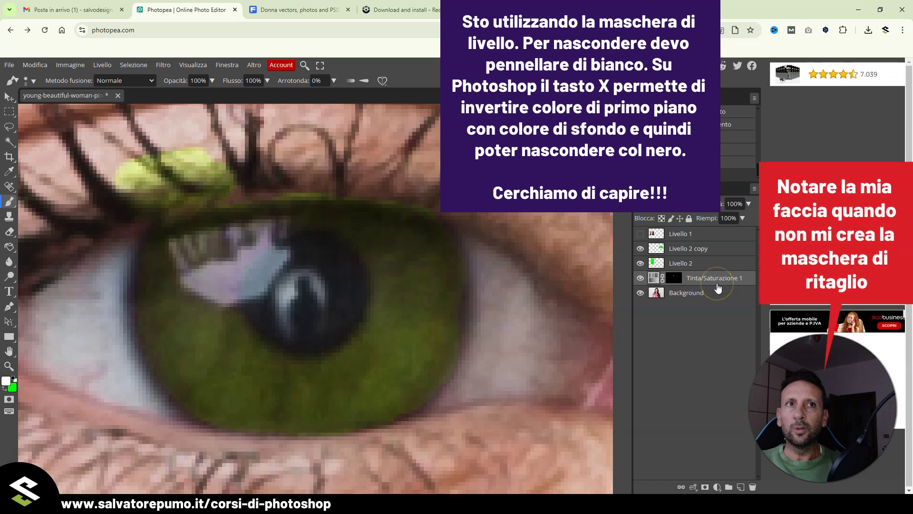
{"action": "left_click", "coordinate": [656, 279]}
Clip the Tinta/Saturazione 1 adjustment to the layer below and close its properties
{"action": "left_click", "coordinate": [571, 388]}
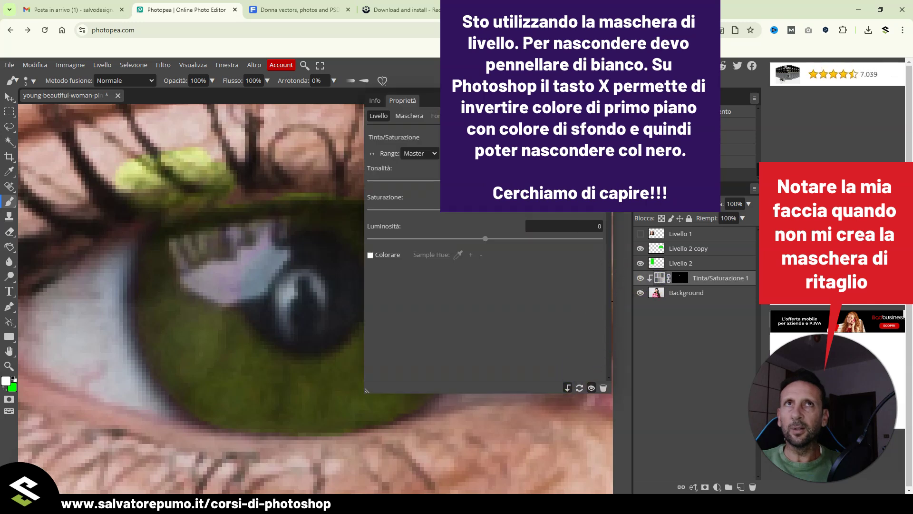
{"action": "left_click", "coordinate": [600, 197]}
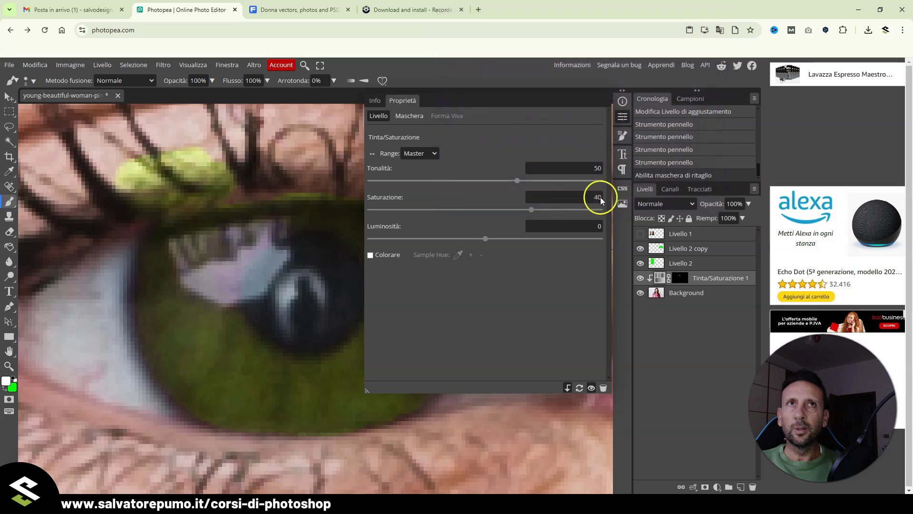
{"action": "left_click", "coordinate": [623, 92]}
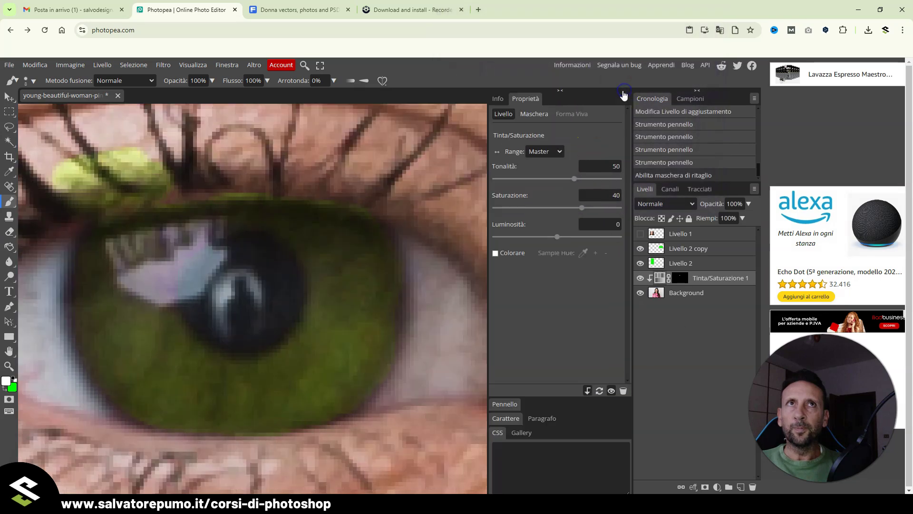
Paint black on the adjustment mask to remove the yellow-green patch from the lashes
{"action": "left_click", "coordinate": [682, 280]}
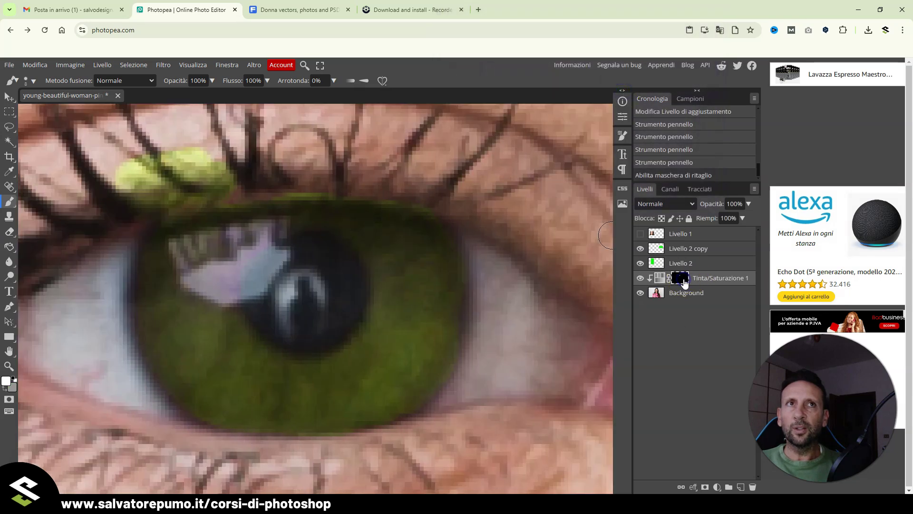
{"action": "left_click", "coordinate": [8, 391]}
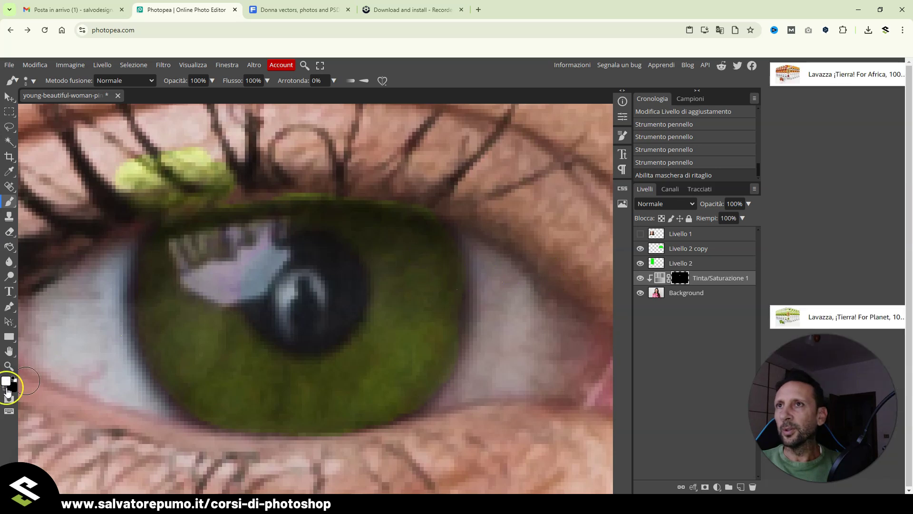
{"action": "mouse_move", "coordinate": [123, 178]}
{"action": "left_mouse_down"}
{"action": "mouse_move", "coordinate": [214, 165]}
{"action": "mouse_move", "coordinate": [122, 208]}
{"action": "mouse_move", "coordinate": [197, 194]}
{"action": "mouse_move", "coordinate": [179, 200]}
{"action": "left_mouse_up"}
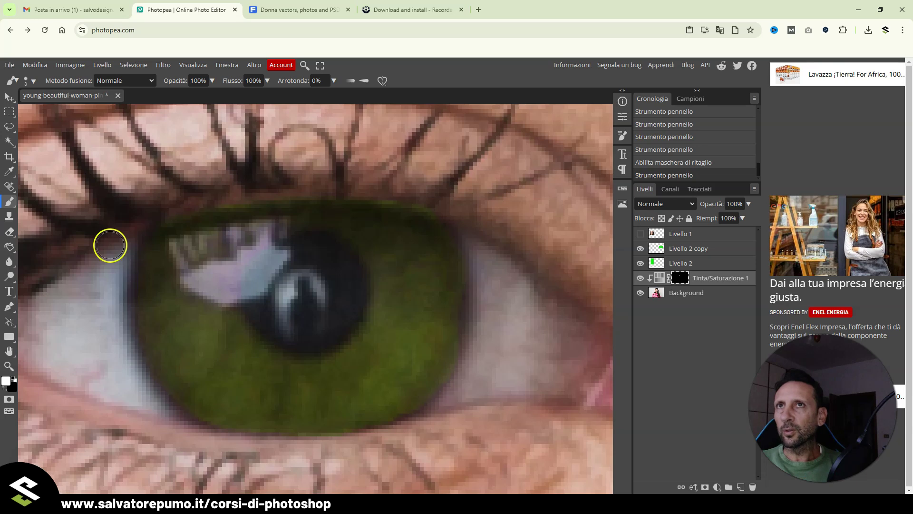
{"action": "key", "text": "x"}
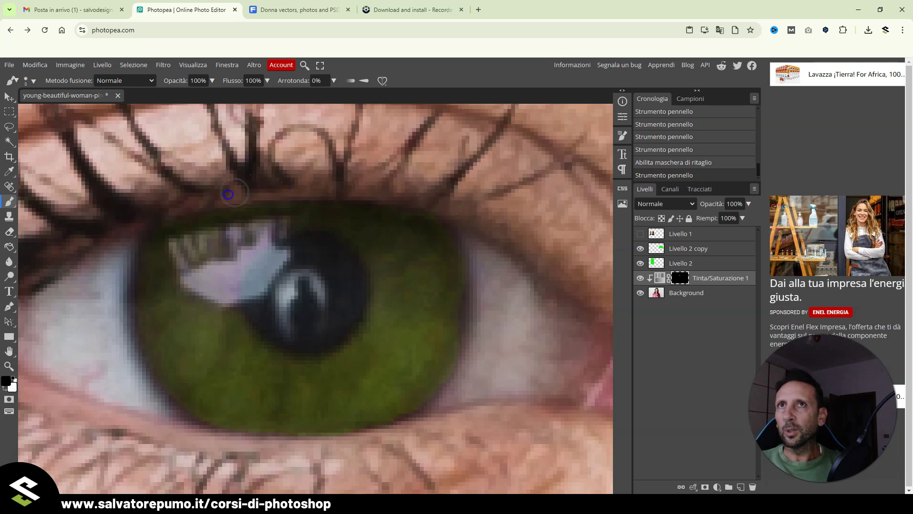
{"action": "left_click_drag", "start_coordinate": [141, 214], "coordinate": [119, 224]}
{"action": "scroll", "coordinate": [118, 224], "scroll_direction": "up", "scroll_amount": 3}
{"action": "scroll", "coordinate": [358, 306], "scroll_direction": "down", "scroll_amount": 3}
{"action": "scroll", "coordinate": [358, 307], "scroll_direction": "down", "scroll_amount": 2}
{"action": "scroll", "coordinate": [358, 307], "scroll_direction": "down", "scroll_amount": 2}
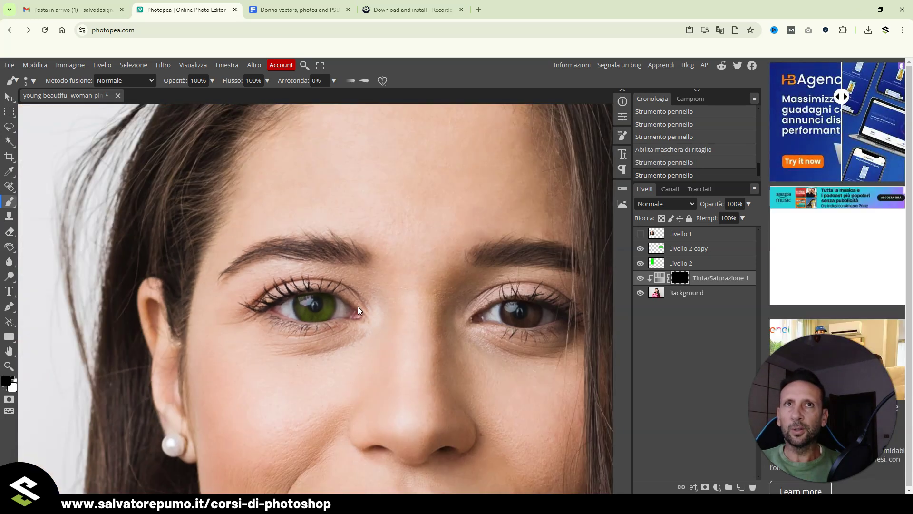
{"action": "scroll", "coordinate": [358, 306], "scroll_direction": "down", "scroll_amount": 2}
{"action": "scroll", "coordinate": [358, 306], "scroll_direction": "down", "scroll_amount": 1}
{"action": "scroll", "coordinate": [358, 306], "scroll_direction": "up", "scroll_amount": 1}
{"action": "scroll", "coordinate": [358, 306], "scroll_direction": "down", "scroll_amount": 1}
{"action": "scroll", "coordinate": [358, 306], "scroll_direction": "up", "scroll_amount": 1}
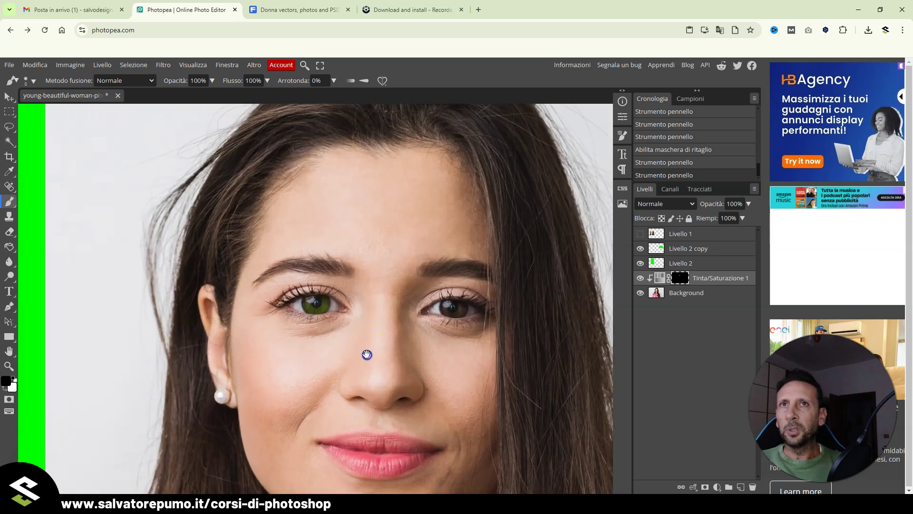
{"action": "scroll", "coordinate": [367, 353], "scroll_direction": "right", "scroll_amount": 3}
{"action": "scroll", "coordinate": [304, 304], "scroll_direction": "right", "scroll_amount": 2}
{"action": "scroll", "coordinate": [330, 323], "scroll_direction": "right", "scroll_amount": 2}
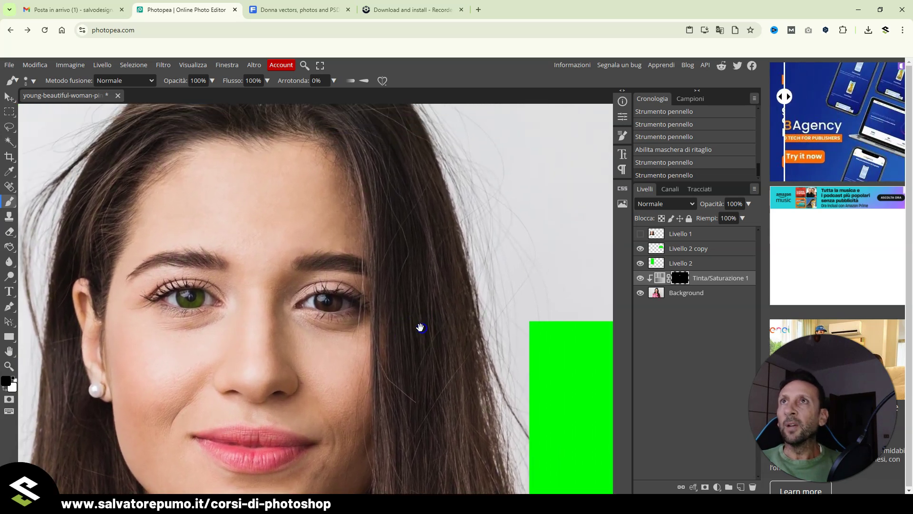
{"action": "left_click", "coordinate": [73, 65]}
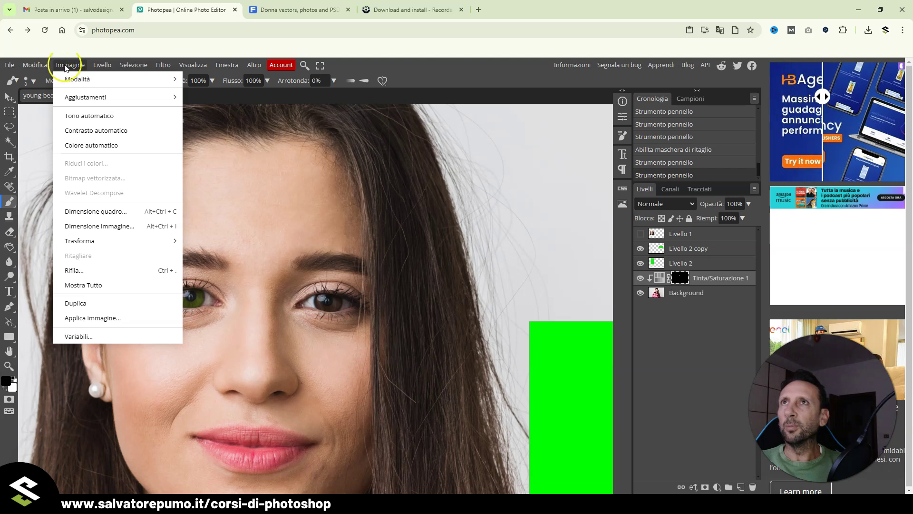
{"action": "left_click", "coordinate": [76, 99]}
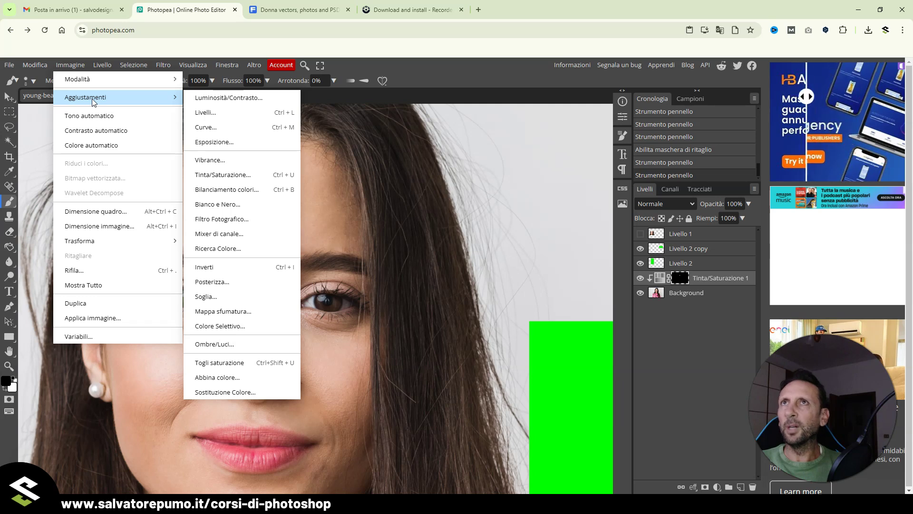
{"action": "left_click", "coordinate": [89, 116]}
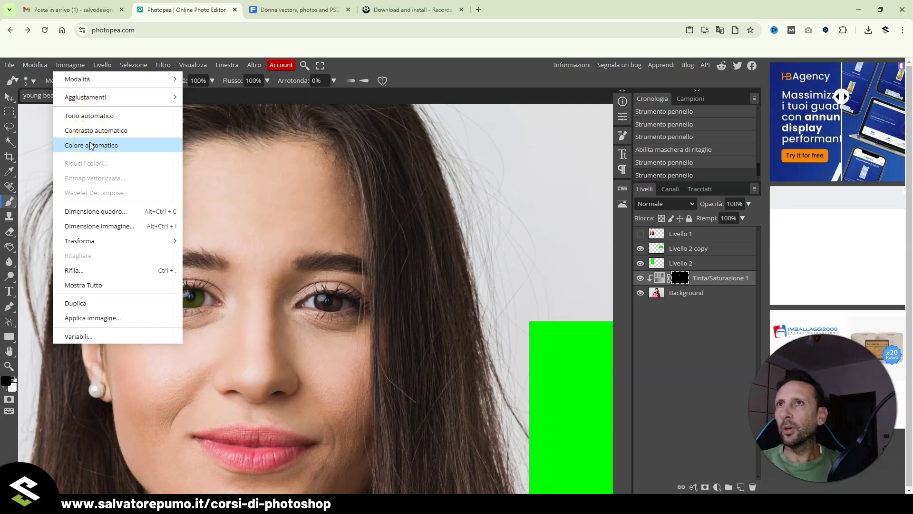
{"action": "left_click", "coordinate": [109, 68]}
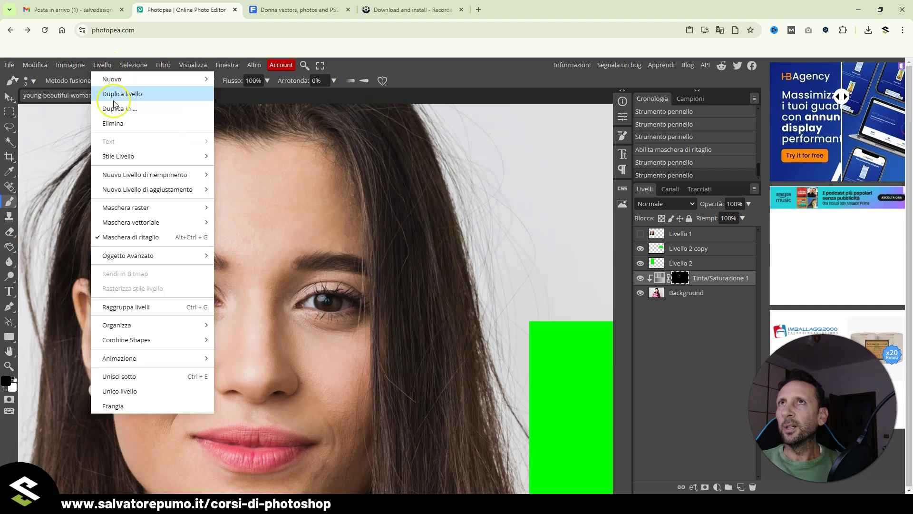
{"action": "left_click", "coordinate": [208, 240]}
{"action": "left_click", "coordinate": [197, 224]}
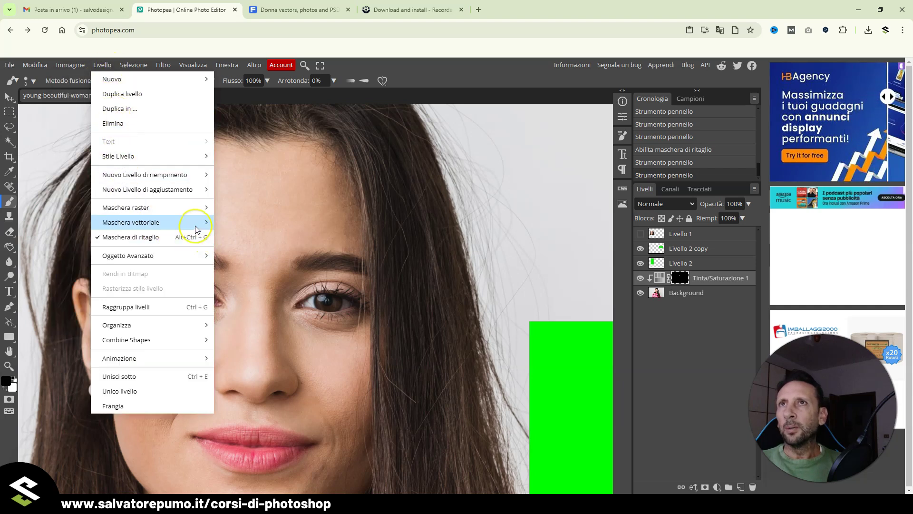
{"action": "left_click", "coordinate": [169, 257]}
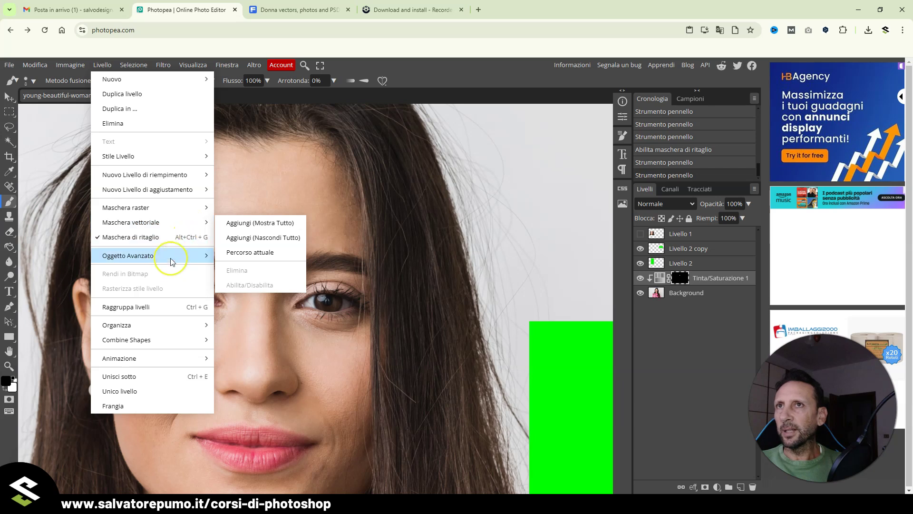
{"action": "left_click", "coordinate": [275, 253]}
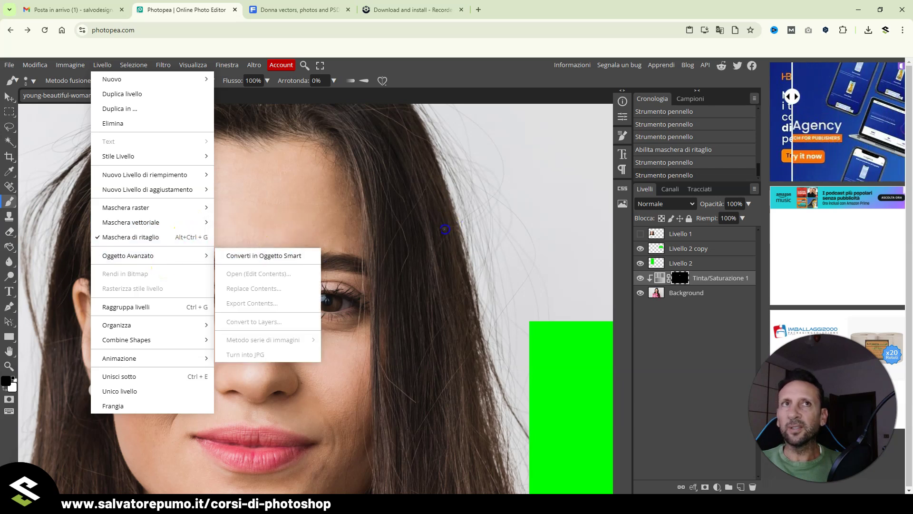
{"action": "left_click", "coordinate": [499, 243]}
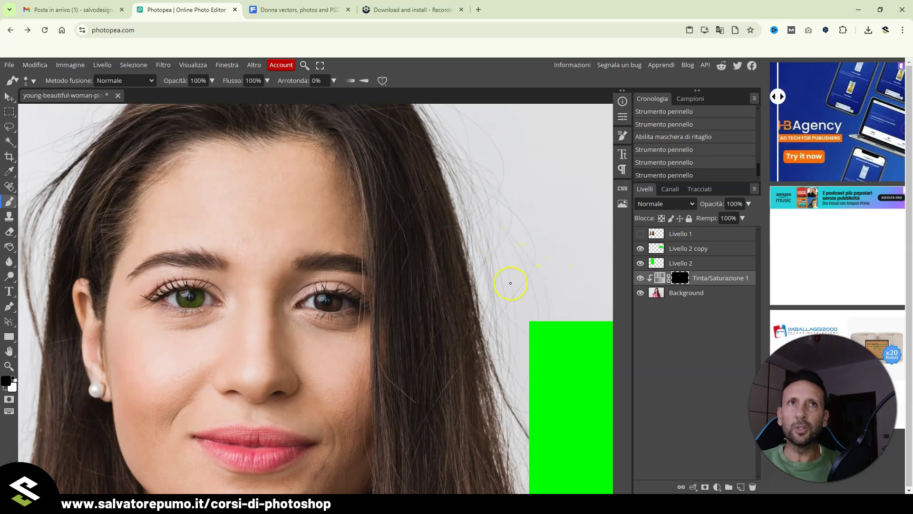
{"action": "left_click", "coordinate": [663, 256]}
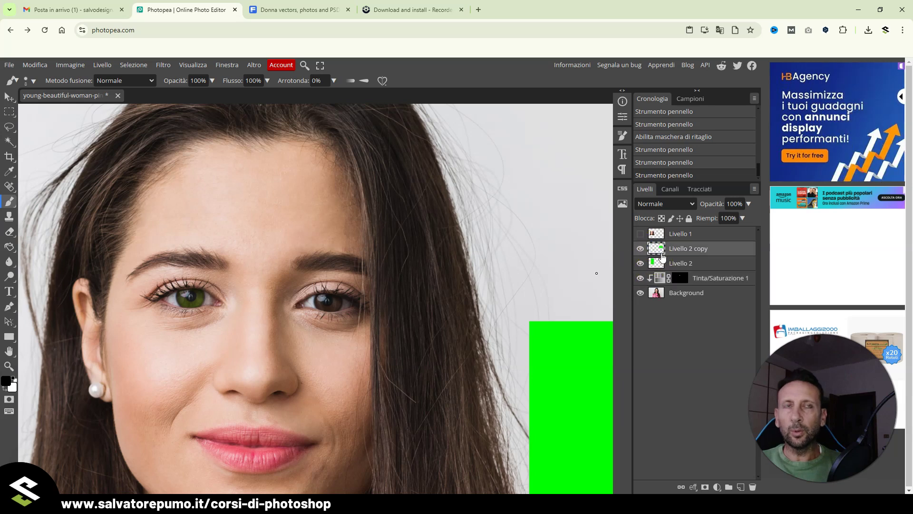
Convert Livello 2 copy to a Smart Object, inspect its contents, and close that document
{"action": "right_click", "coordinate": [676, 248]}
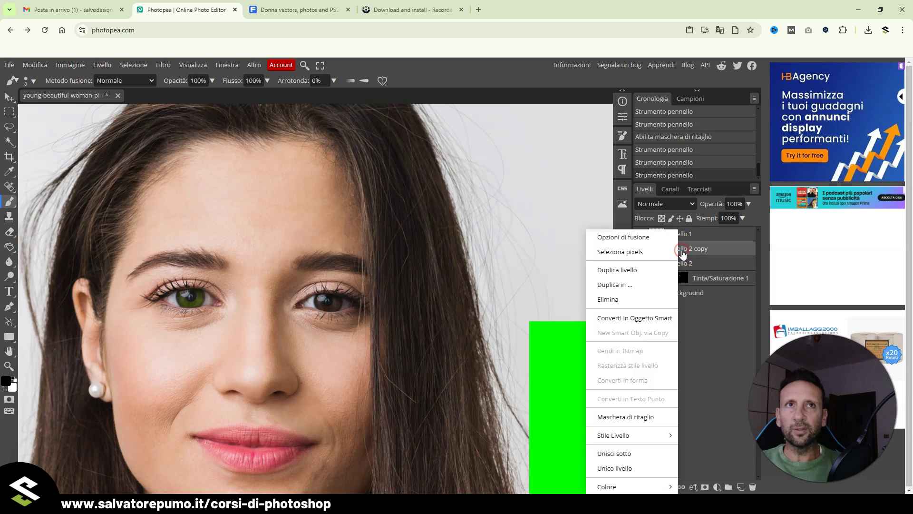
{"action": "left_click", "coordinate": [653, 322]}
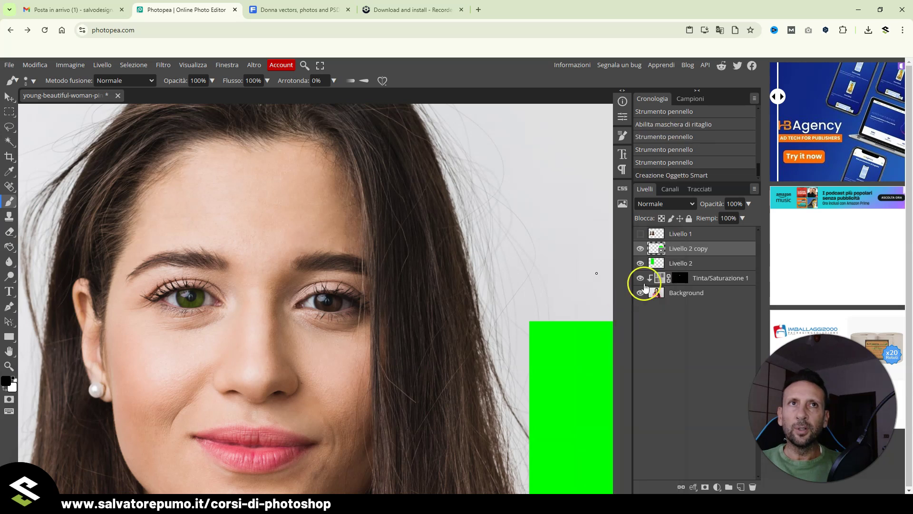
{"action": "double_click", "coordinate": [656, 248]}
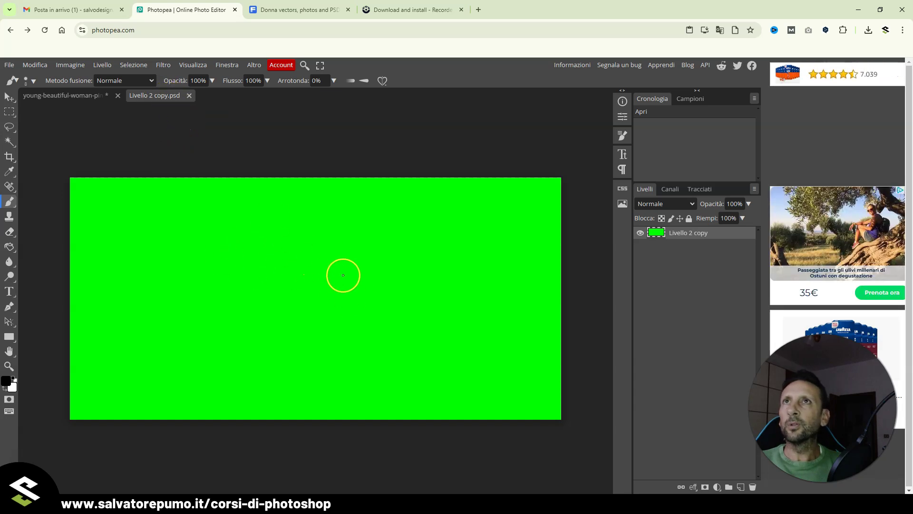
{"action": "left_click", "coordinate": [189, 95]}
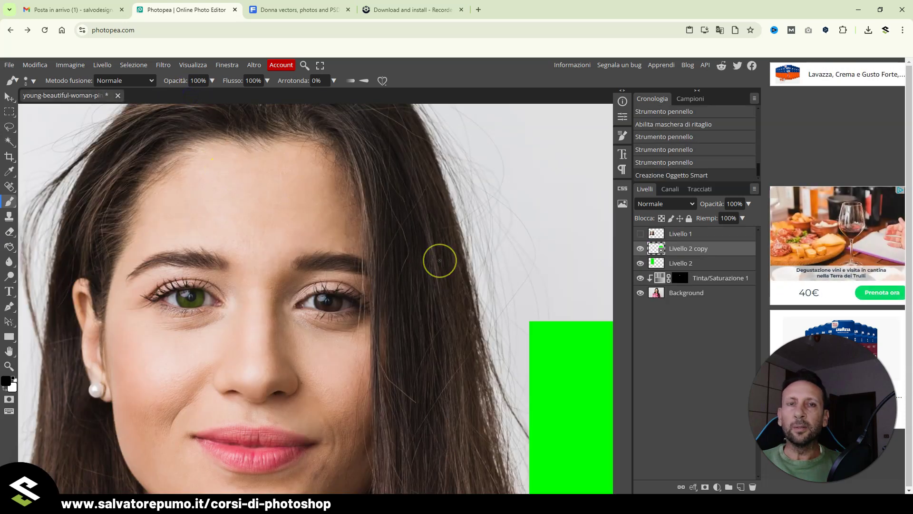